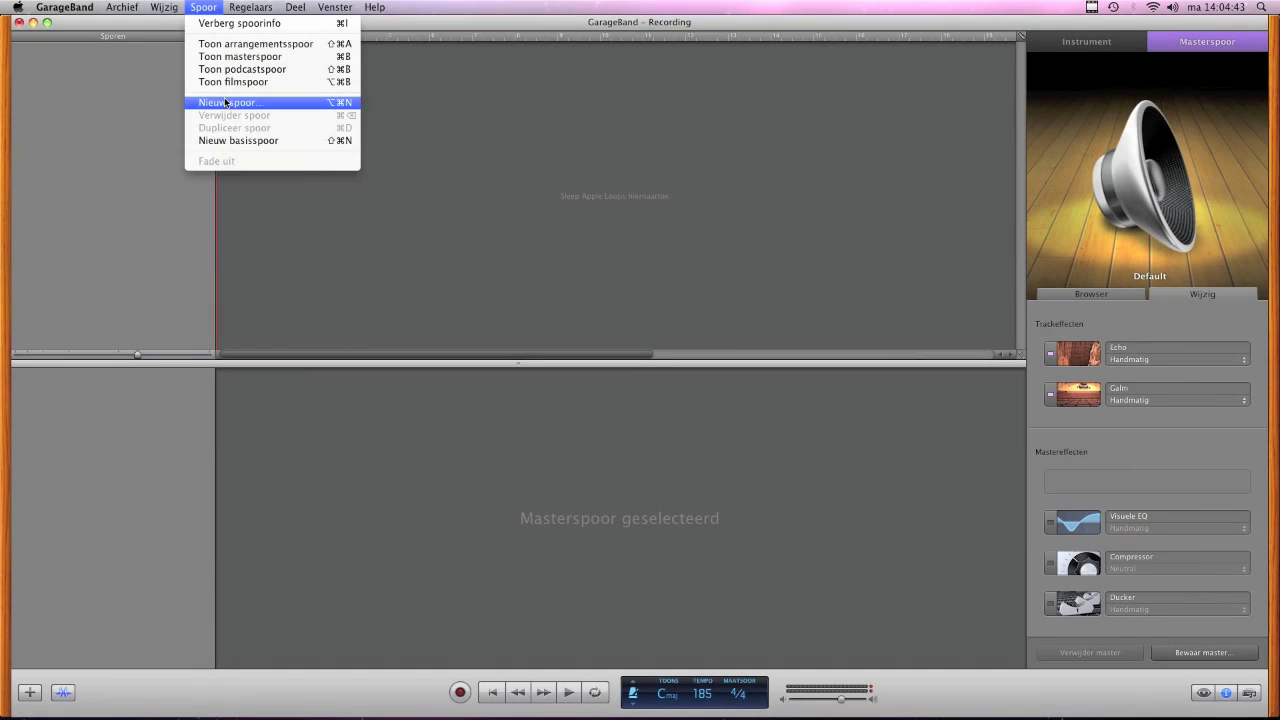
- Add a new software-instrument track using the Drum Kits > EzDrummer kit
click(240, 102)
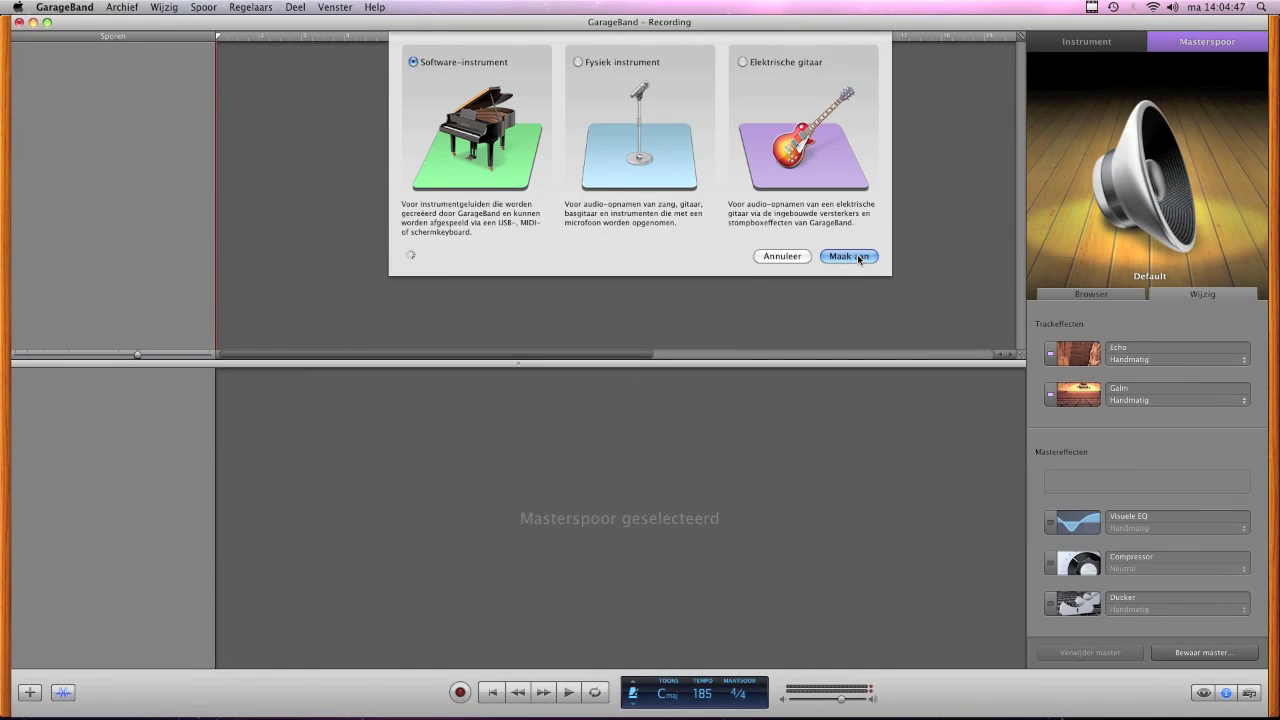
click(1065, 294)
click(1185, 374)
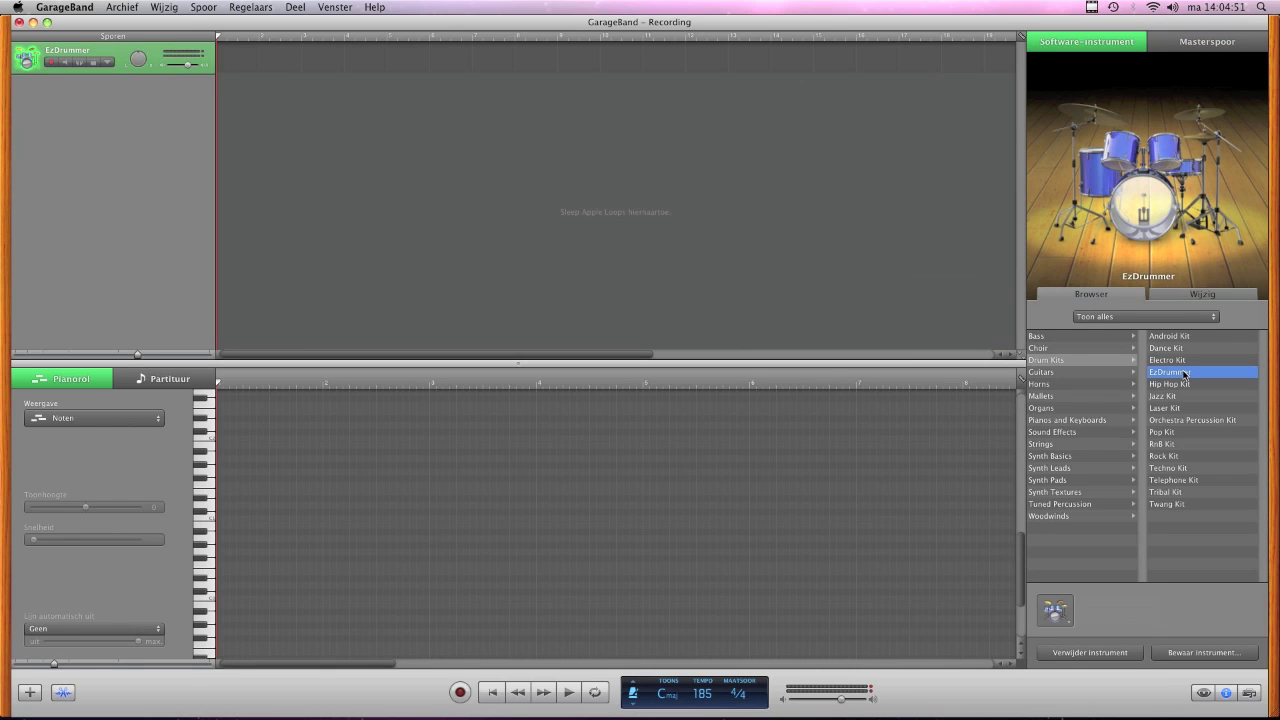
- Drag the EZD POP/ROCK Groove 01 '03. Hats 4th Rock Open' pattern onto the drum track as a region
click(1194, 300)
click(1070, 330)
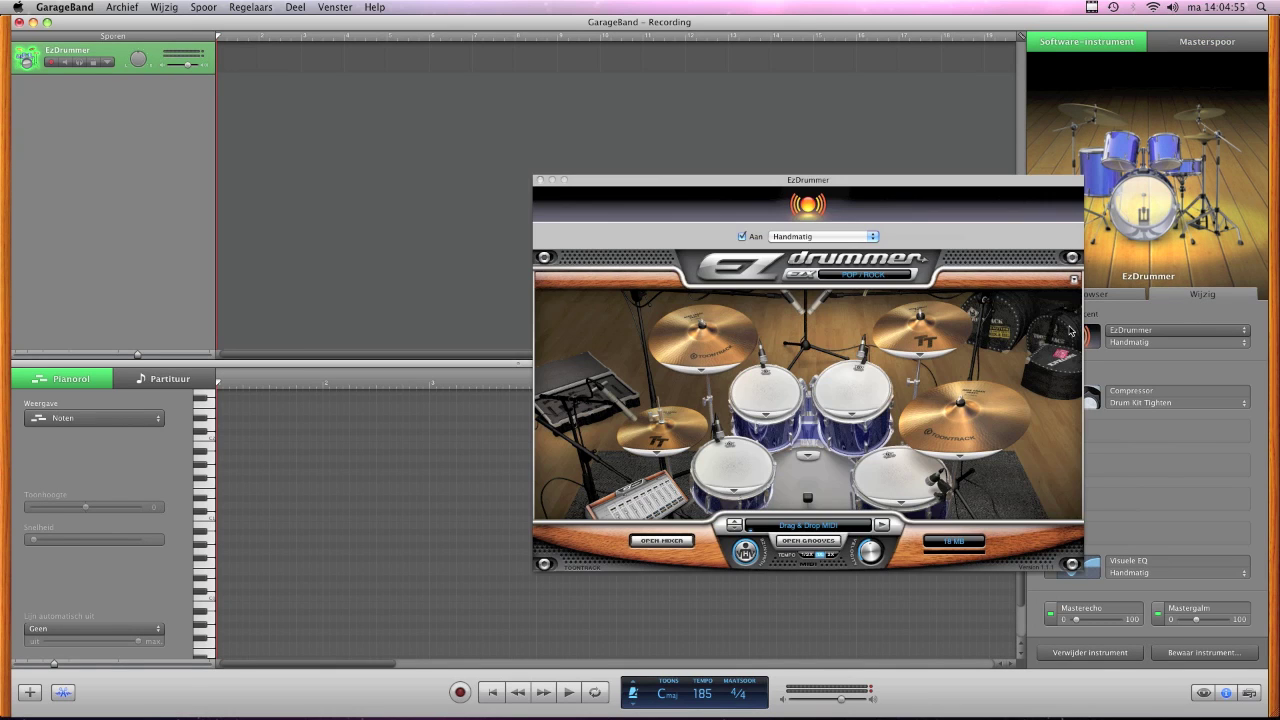
click(807, 541)
click(593, 304)
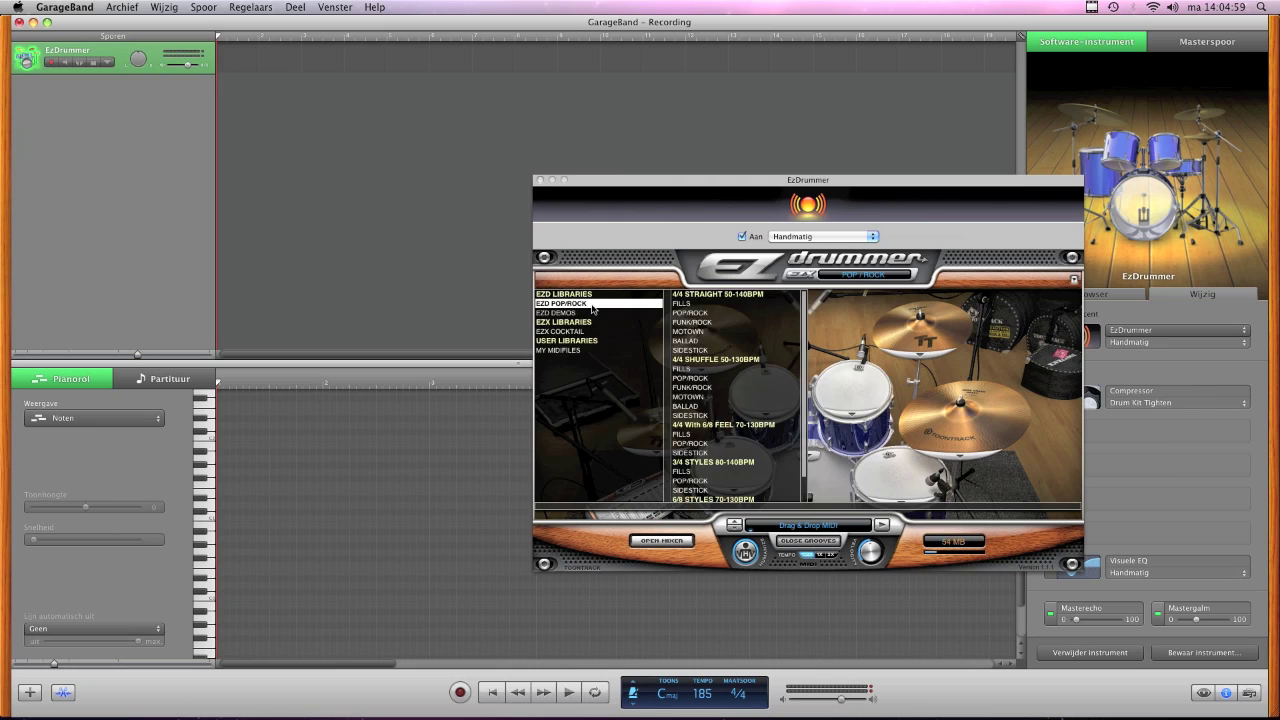
click(685, 313)
click(834, 312)
click(830, 303)
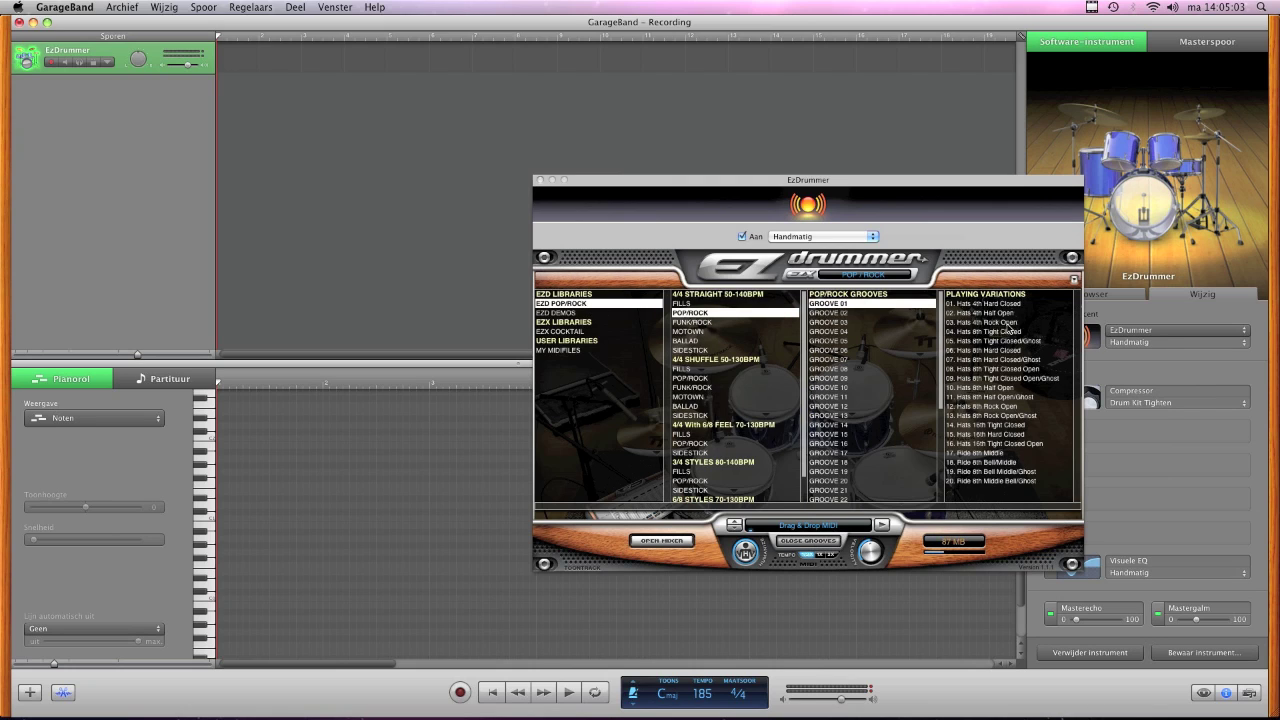
click(1010, 322)
drag(1010, 322, 272, 62)
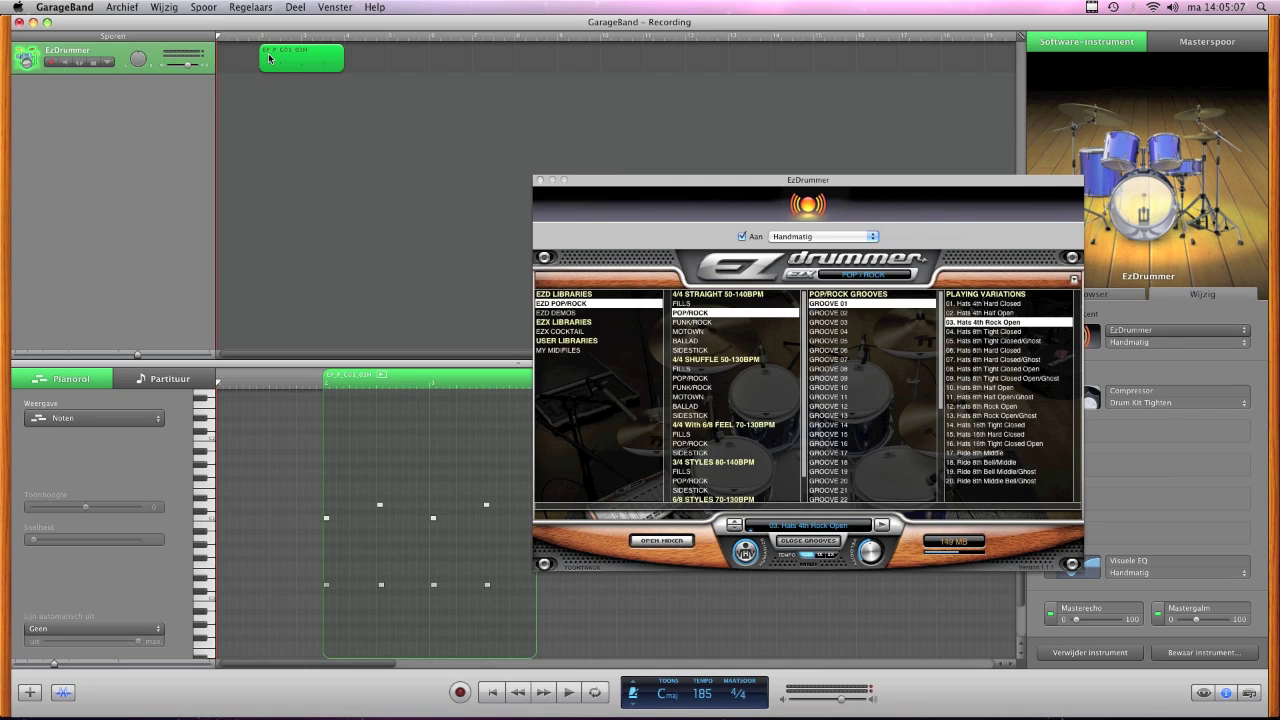
- Lengthen the drum region to about eight bars so the groove repeats
click(543, 179)
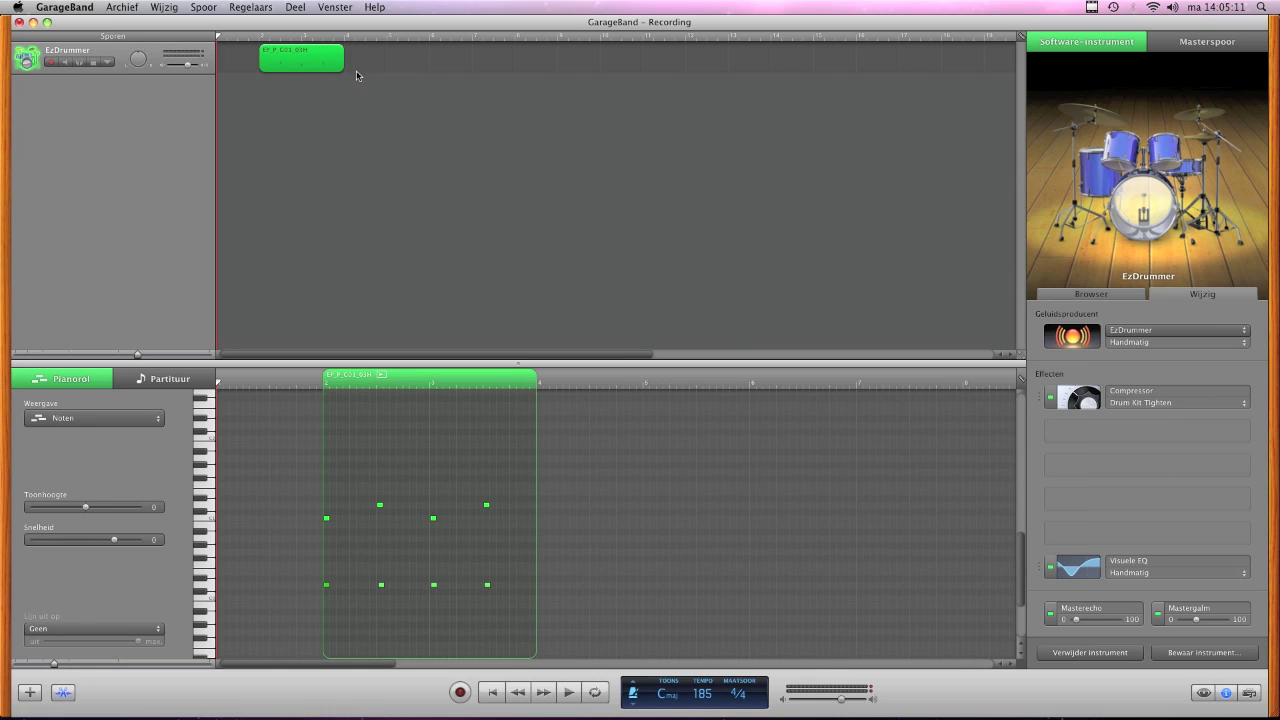
drag(344, 65, 524, 65)
click(537, 383)
scroll(669, 466, right, 2)
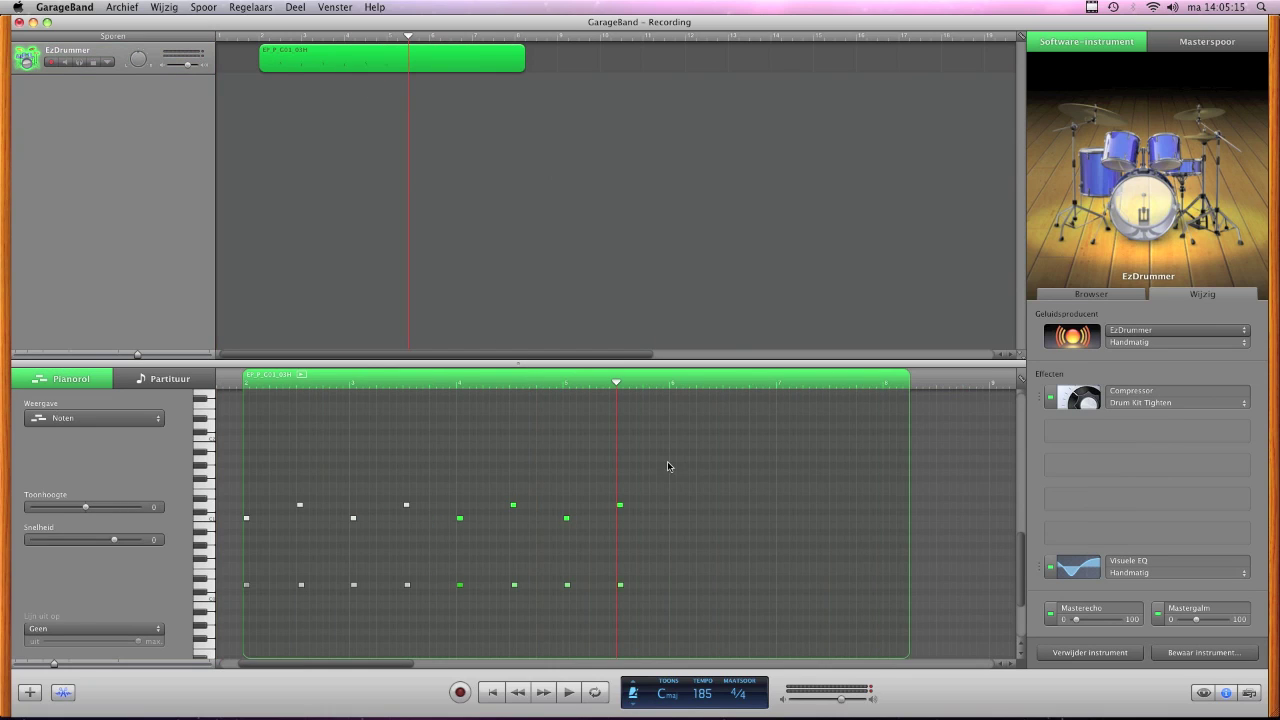
- Edit the drum notes in the piano roll into a fuller beat with fills
drag(667, 468, 623, 644)
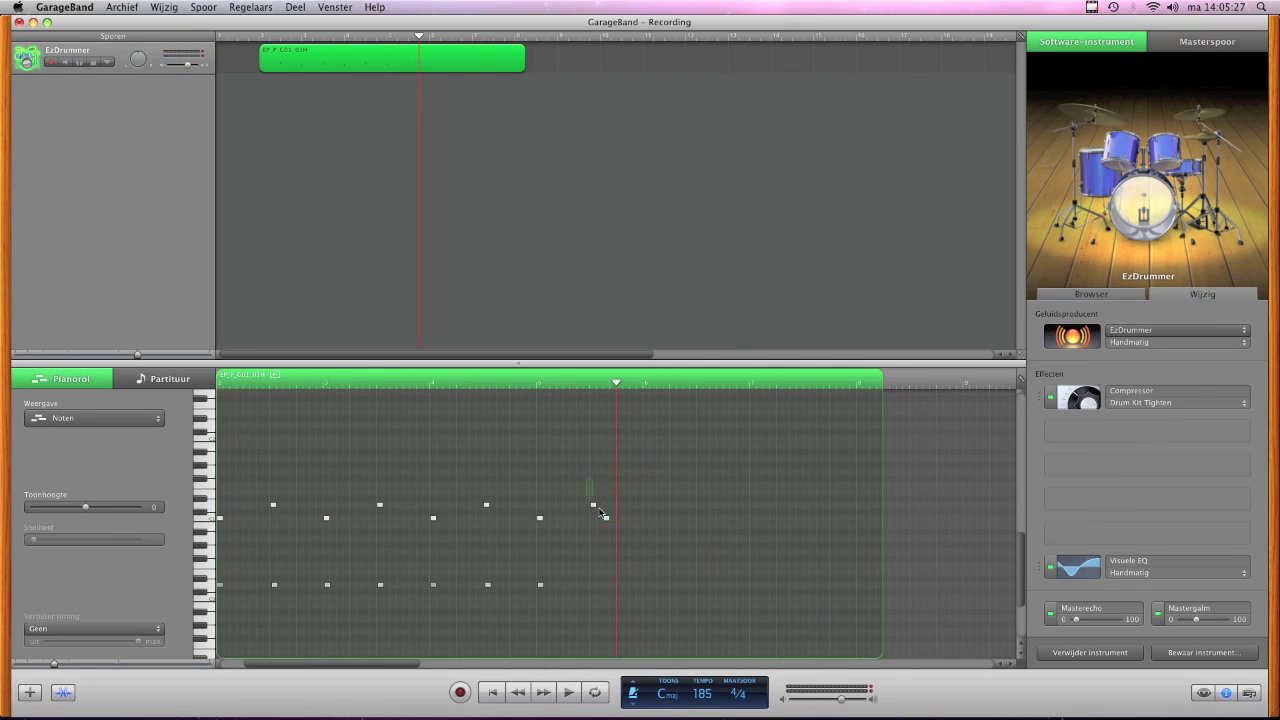
key(ctrl+Right)
key(ctrl+Right)
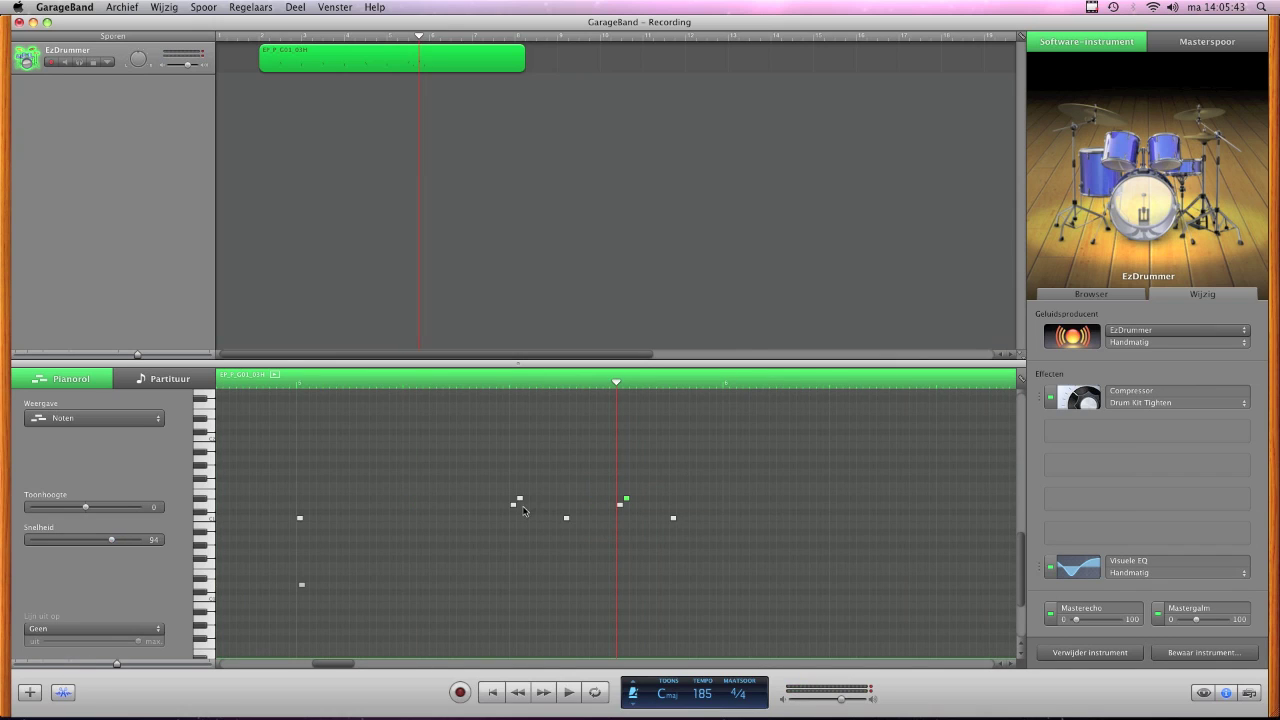
key(ctrl+Left)
key(ctrl+Left)
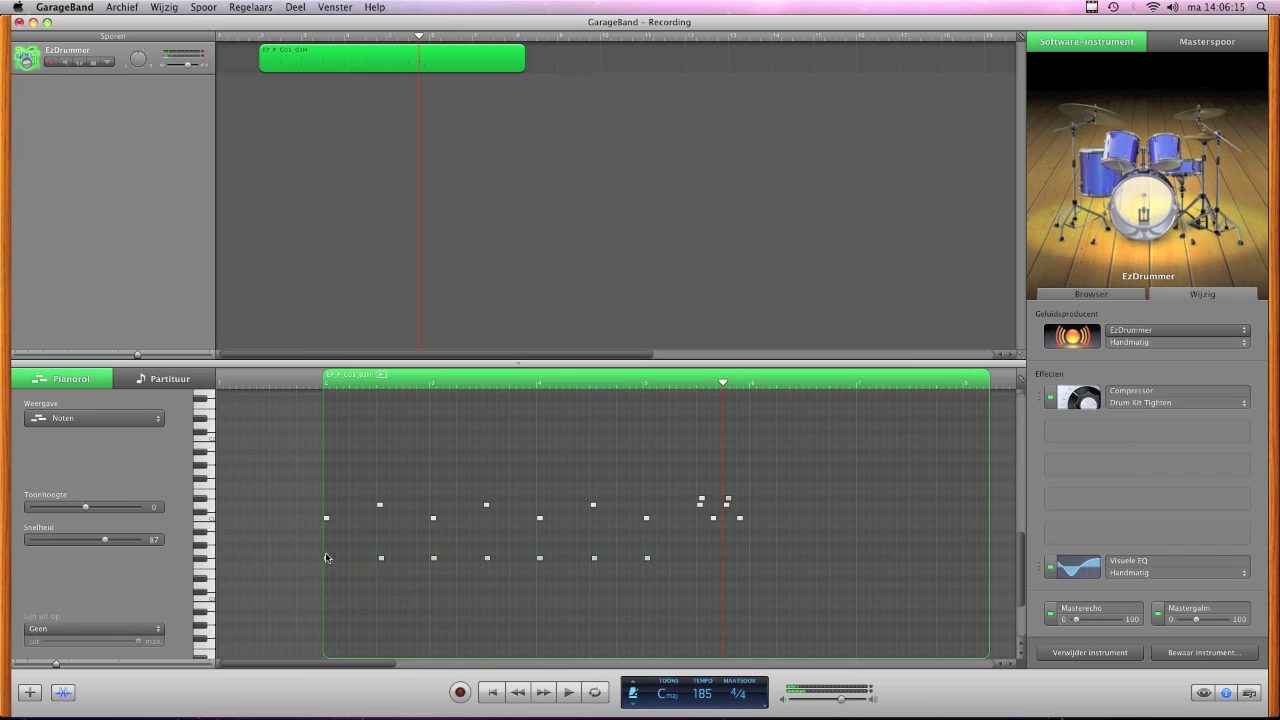
scroll(251, 580, right, 2)
click(565, 542)
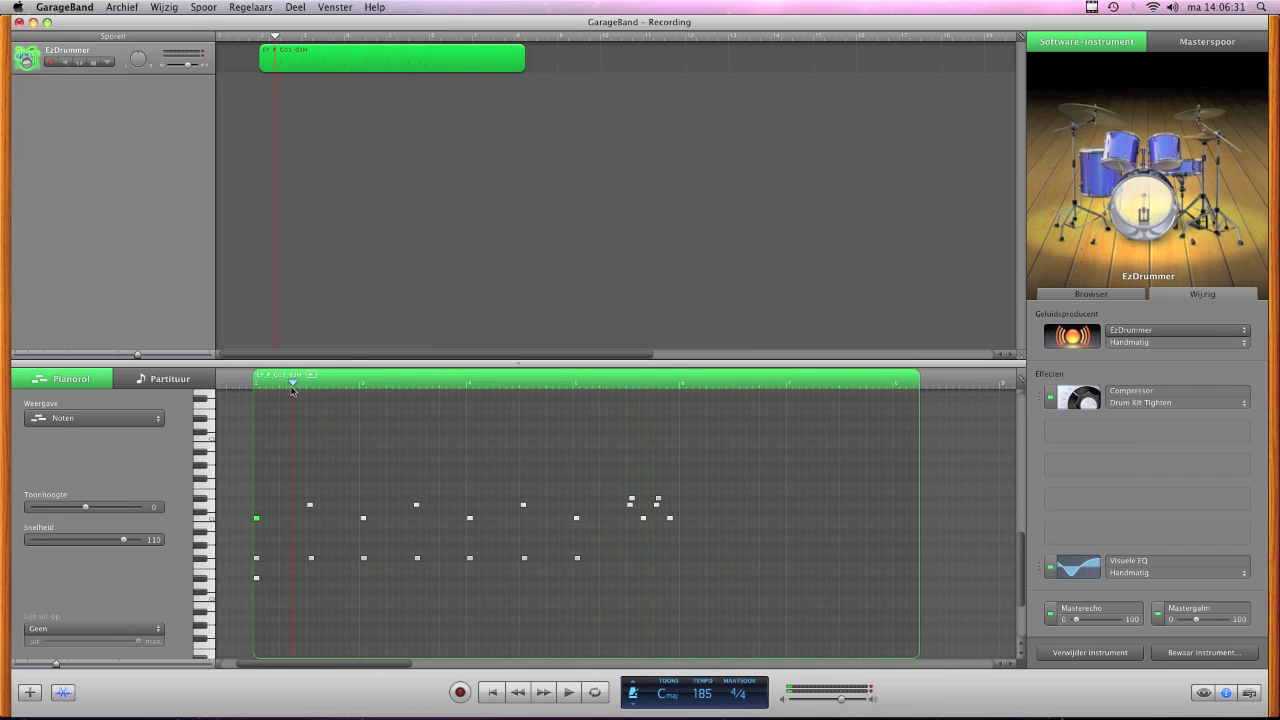
scroll(286, 380, left, 2)
click(322, 386)
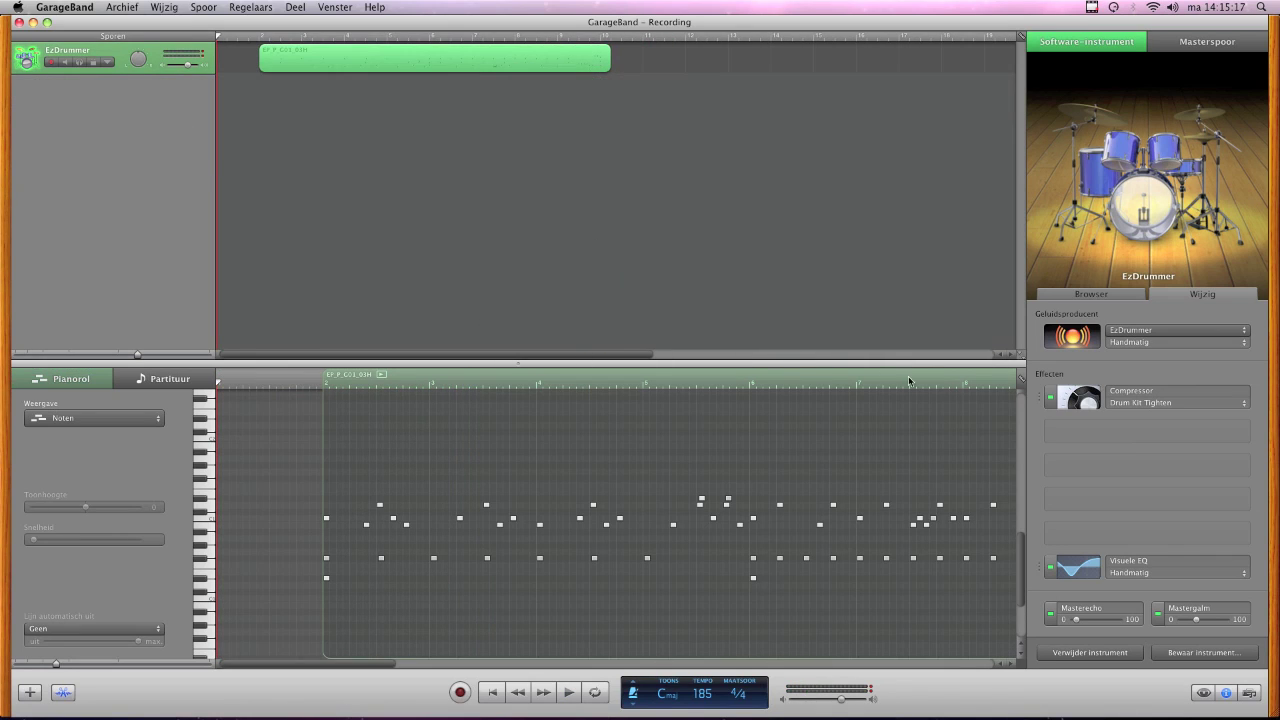
click(1078, 398)
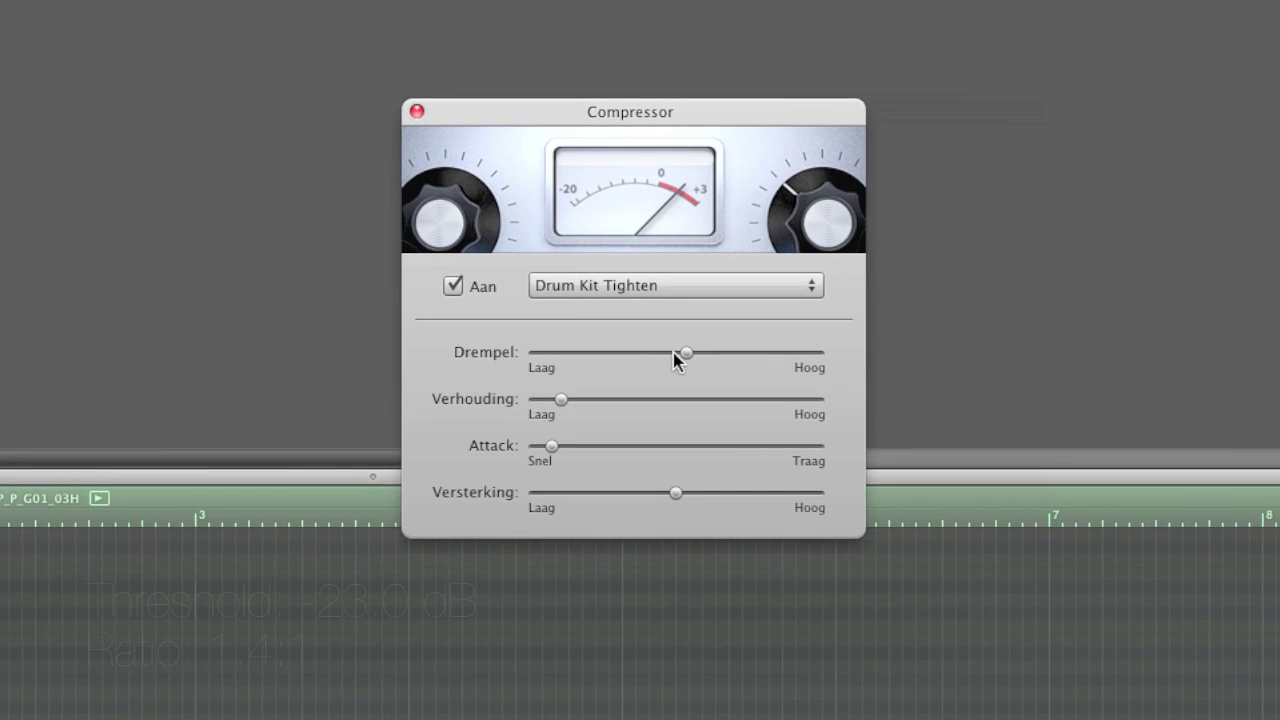
- Set the drum compressor to -23.0 dB threshold, 1.4:1 ratio, 3.0 ms attack and 7.5 dB output
click(688, 355)
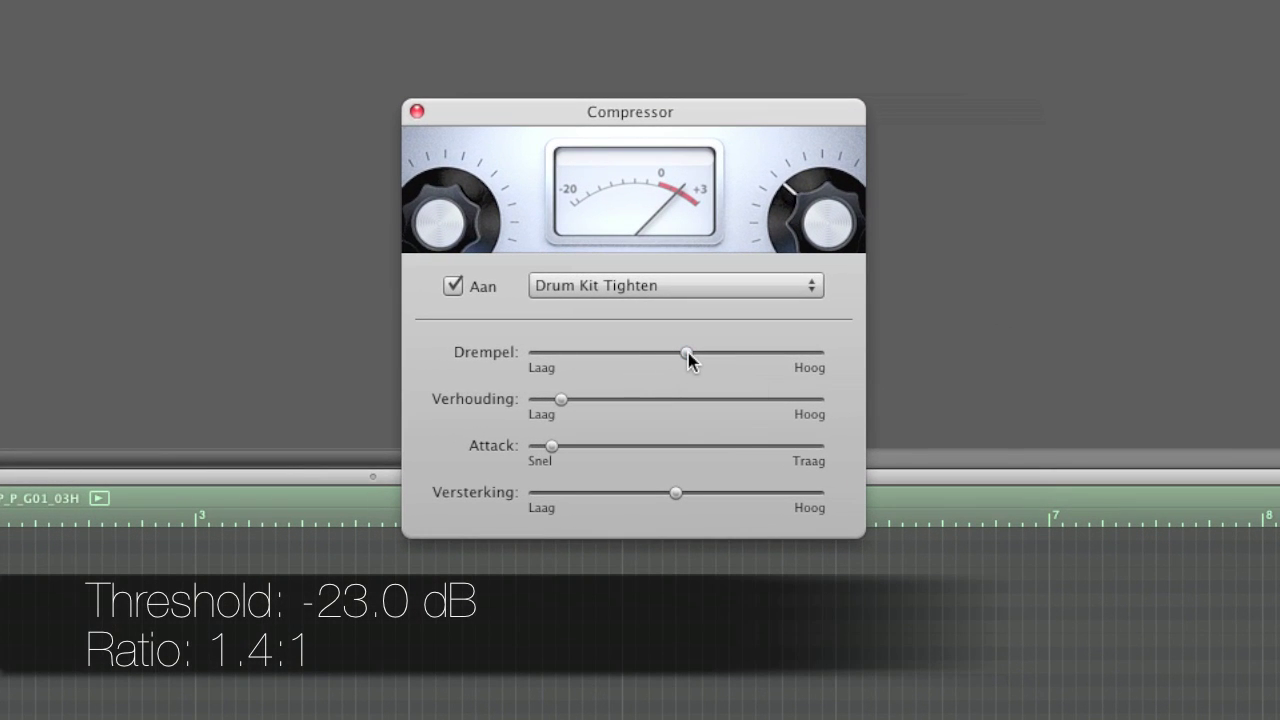
click(562, 400)
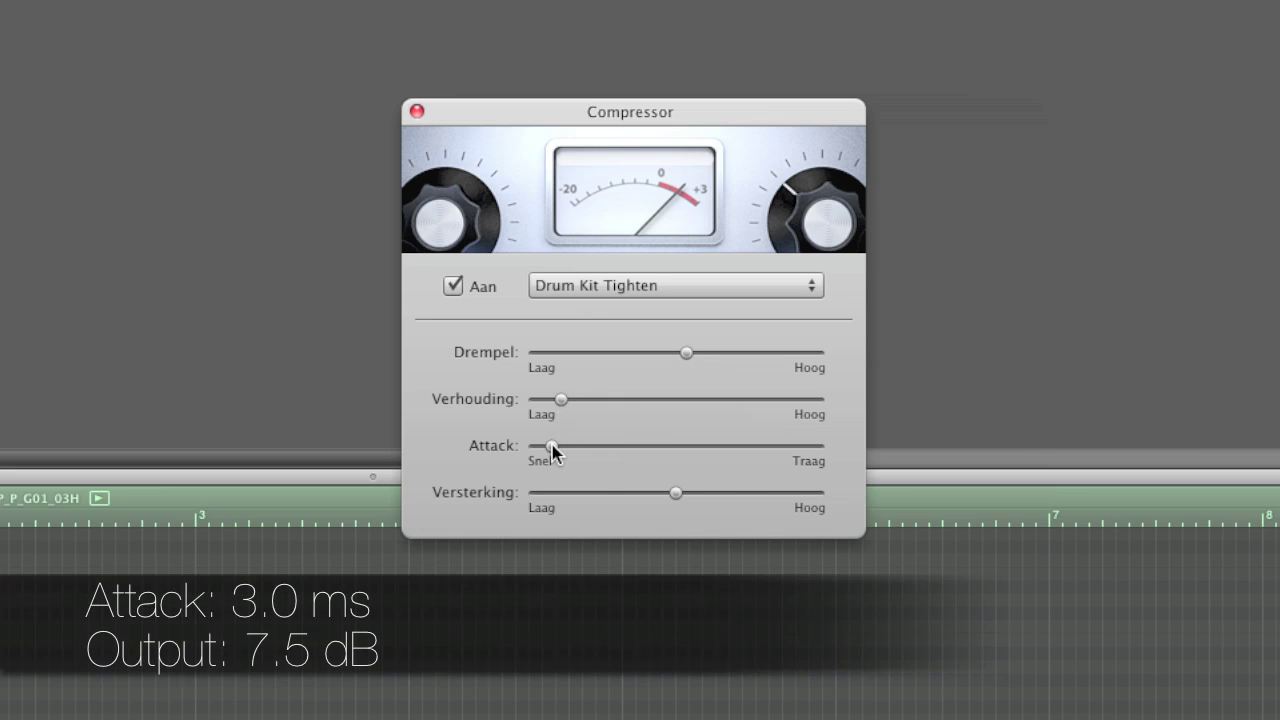
click(551, 446)
click(676, 494)
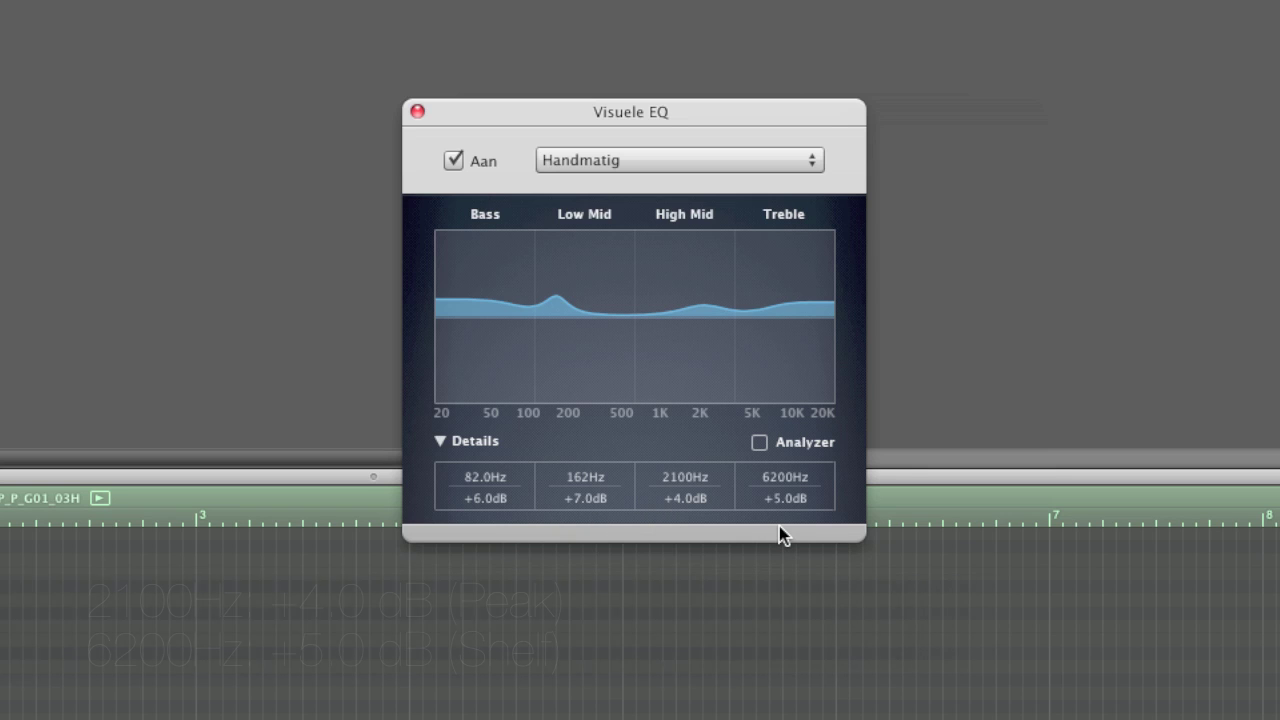
- Close the drum EQ and set the drums' echo to 7% and reverb to 35%
click(417, 112)
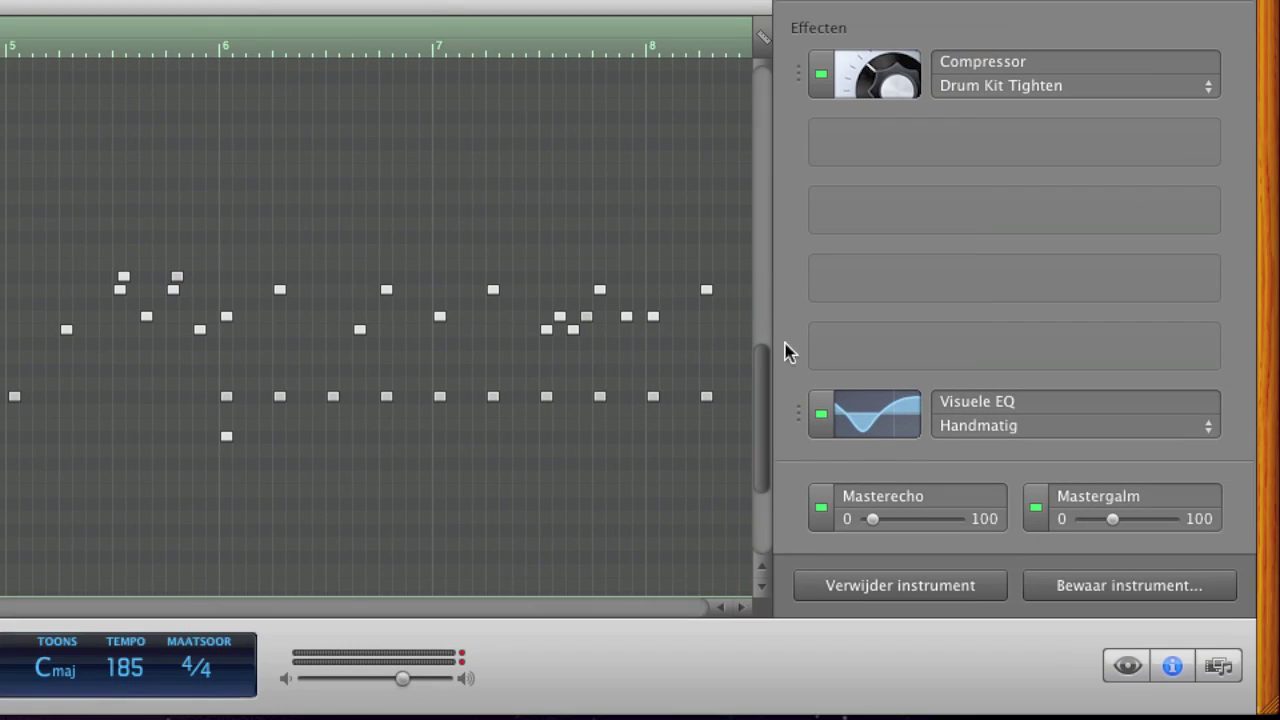
click(874, 517)
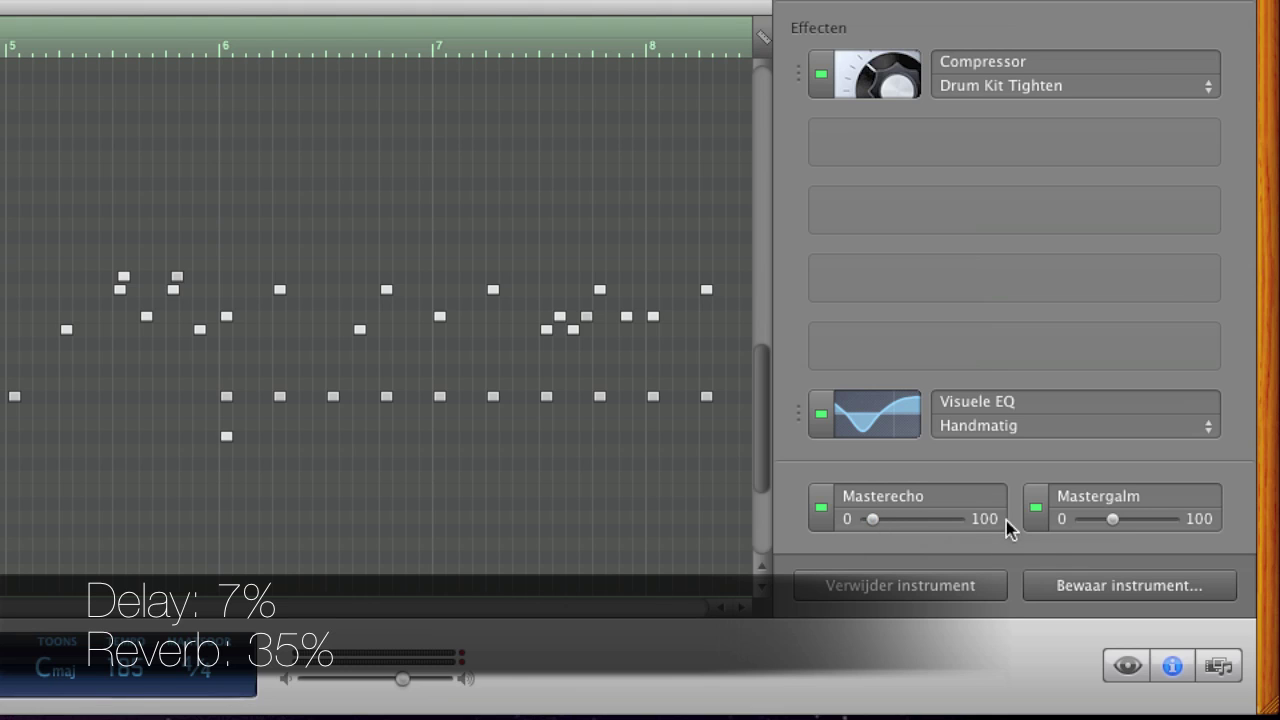
click(1110, 518)
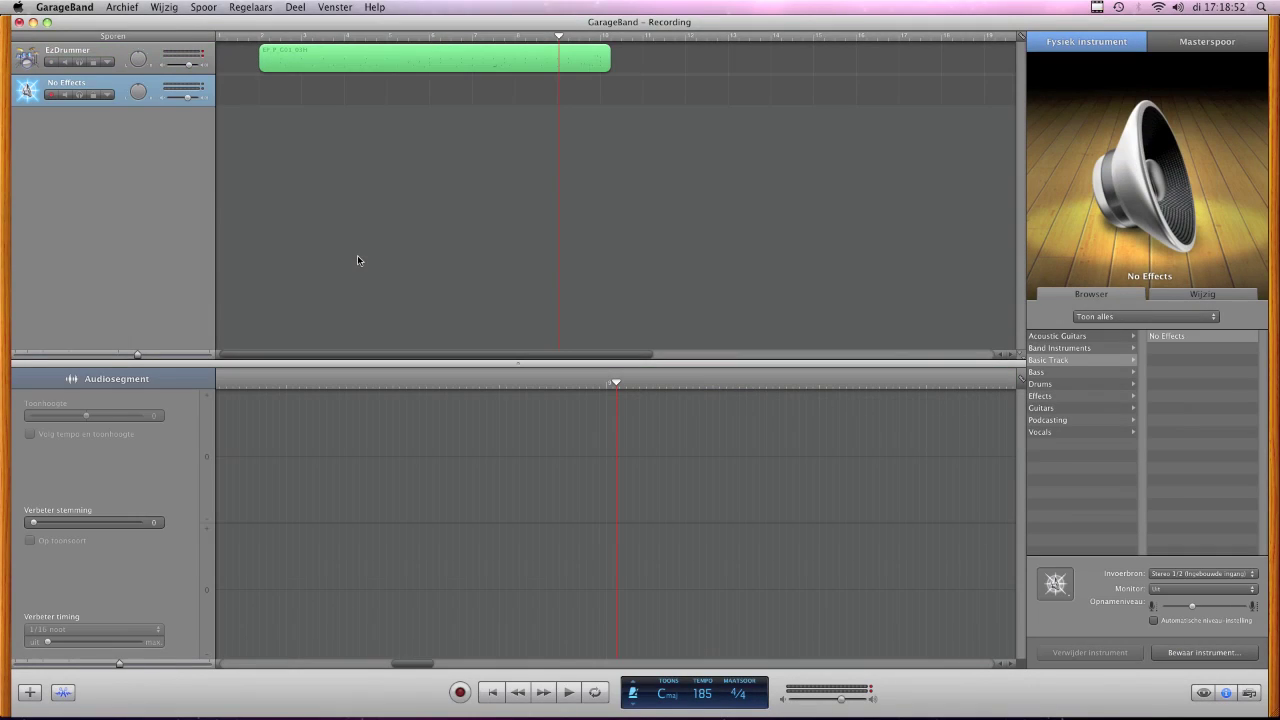
- Make the new track a Guitars > POD Farm Bass track and show its compressor
click(1045, 408)
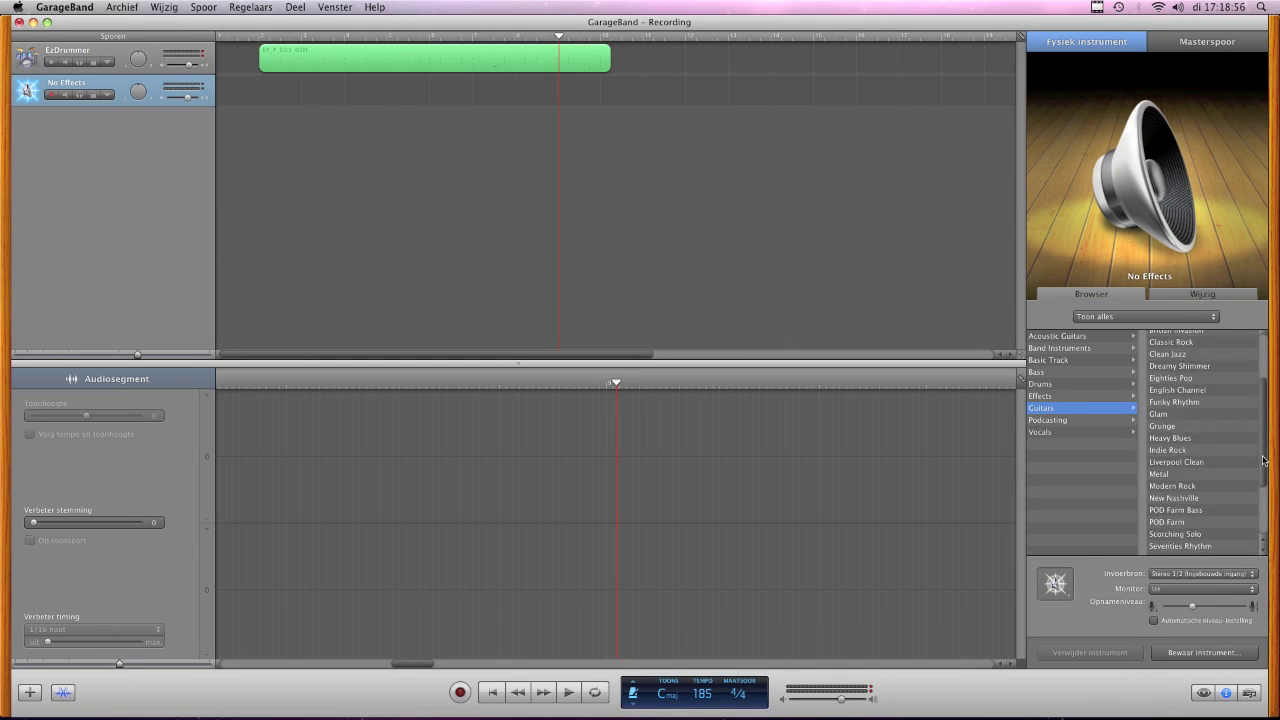
drag(1263, 461, 1257, 504)
click(1198, 418)
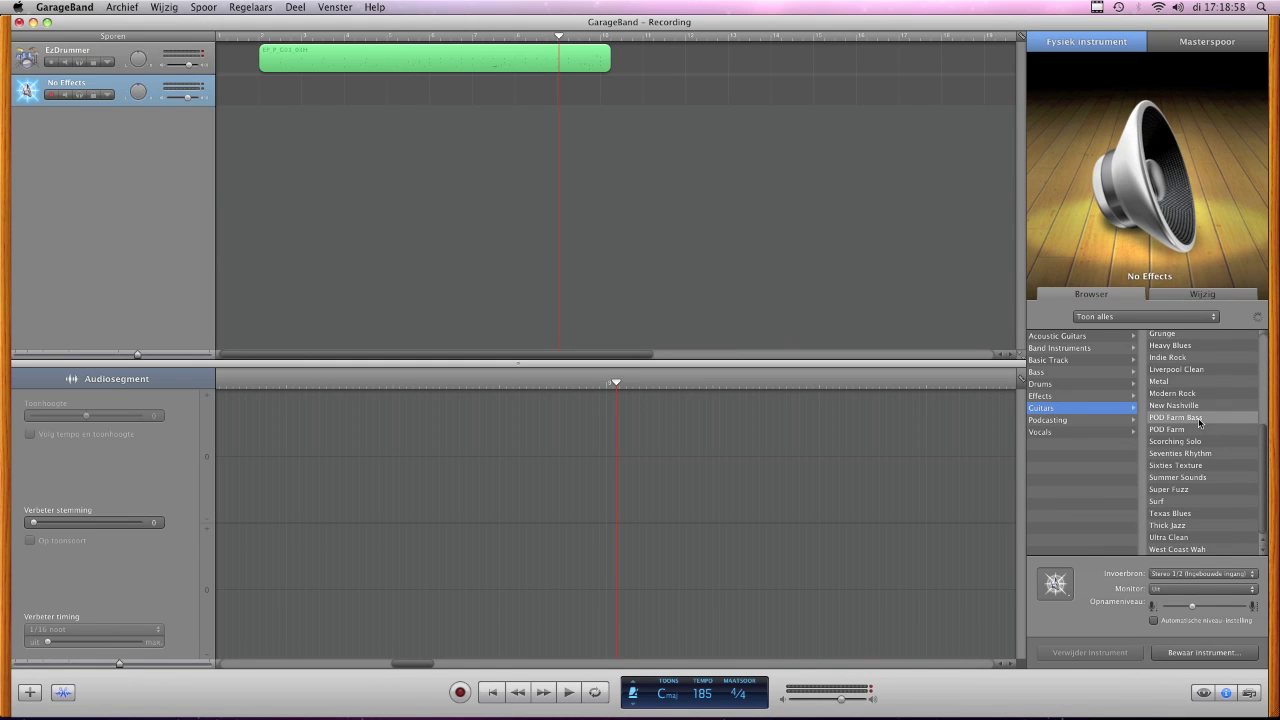
click(1204, 295)
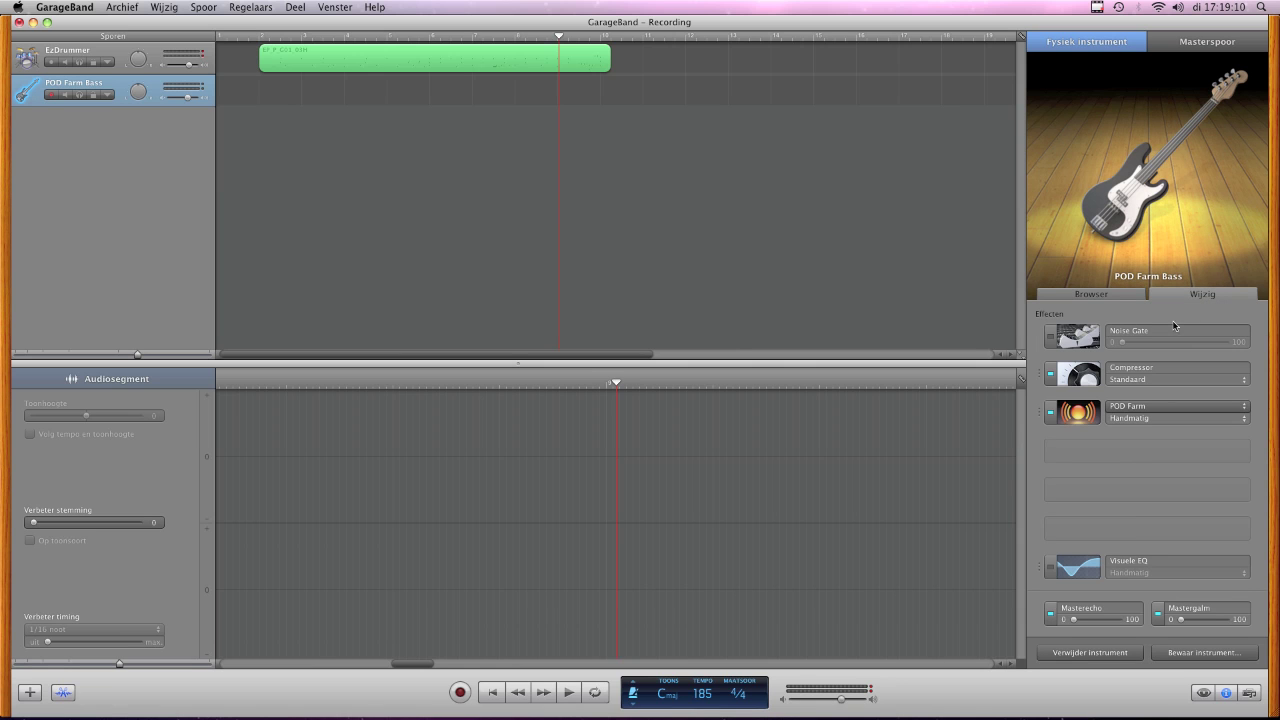
click(1080, 373)
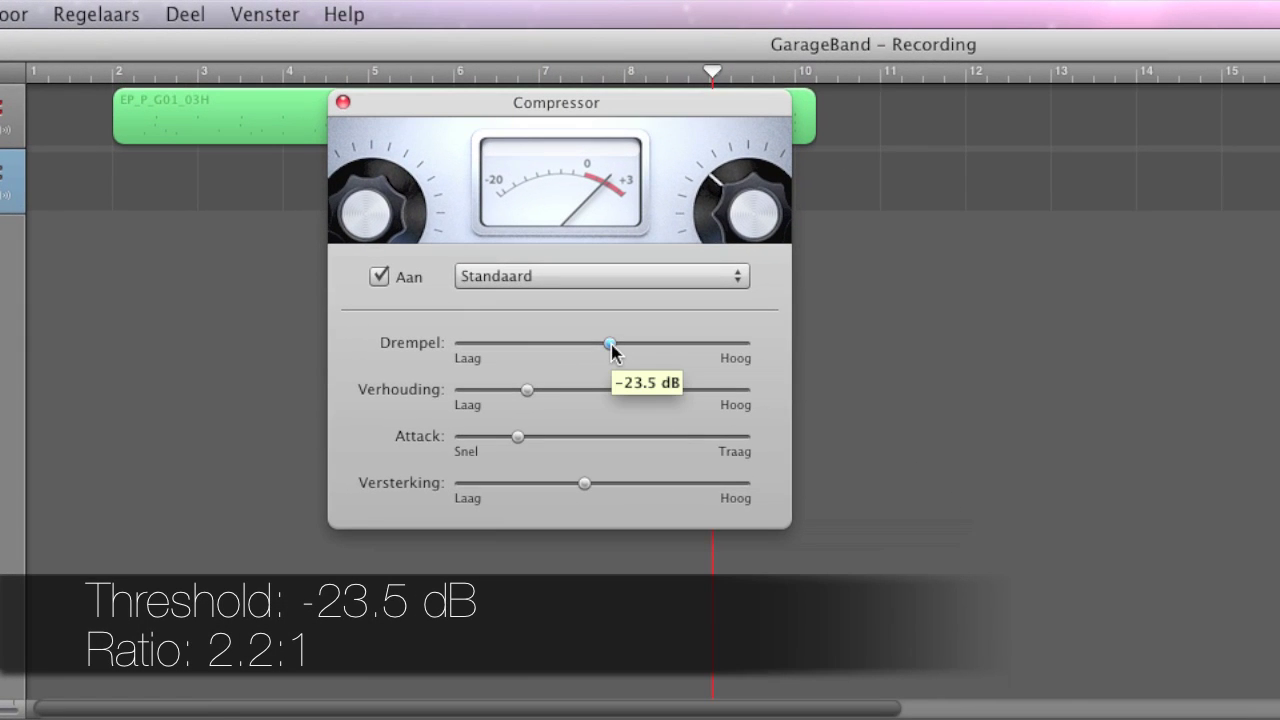
- Give the bass compressor a 2.2:1 ratio, 10.0 ms attack and 4.0 dB output
click(528, 391)
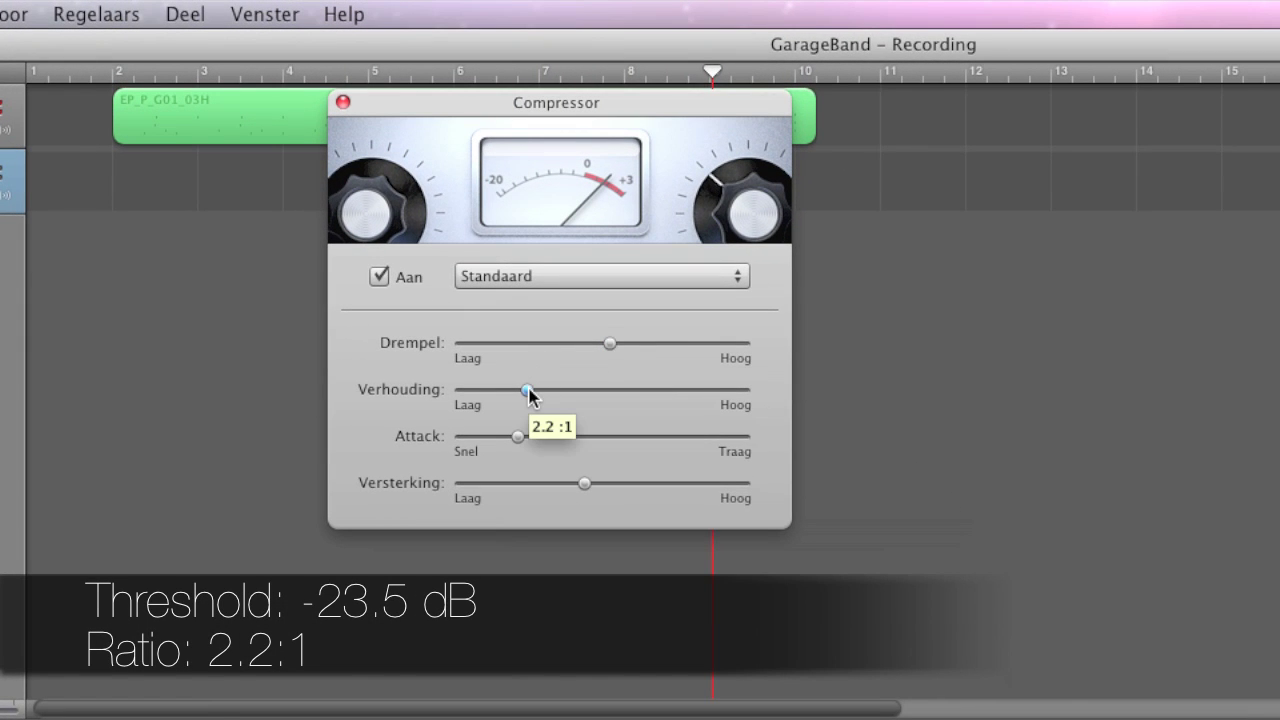
click(517, 437)
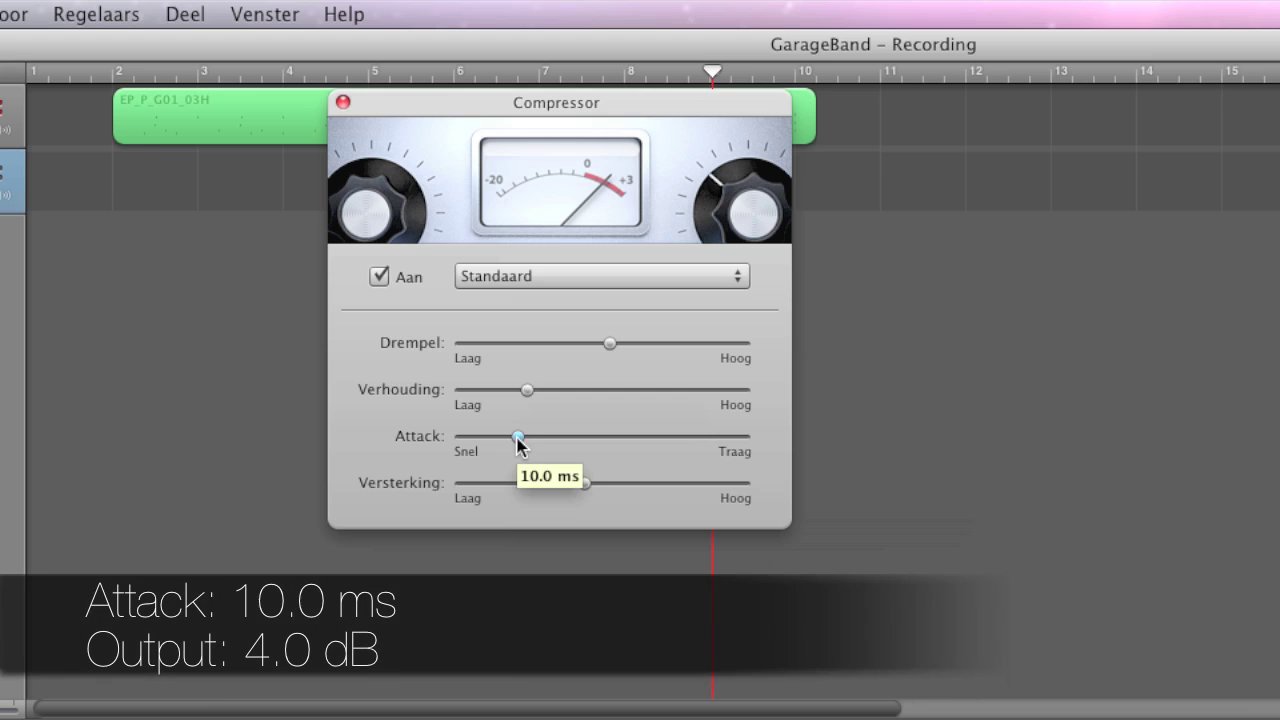
click(585, 484)
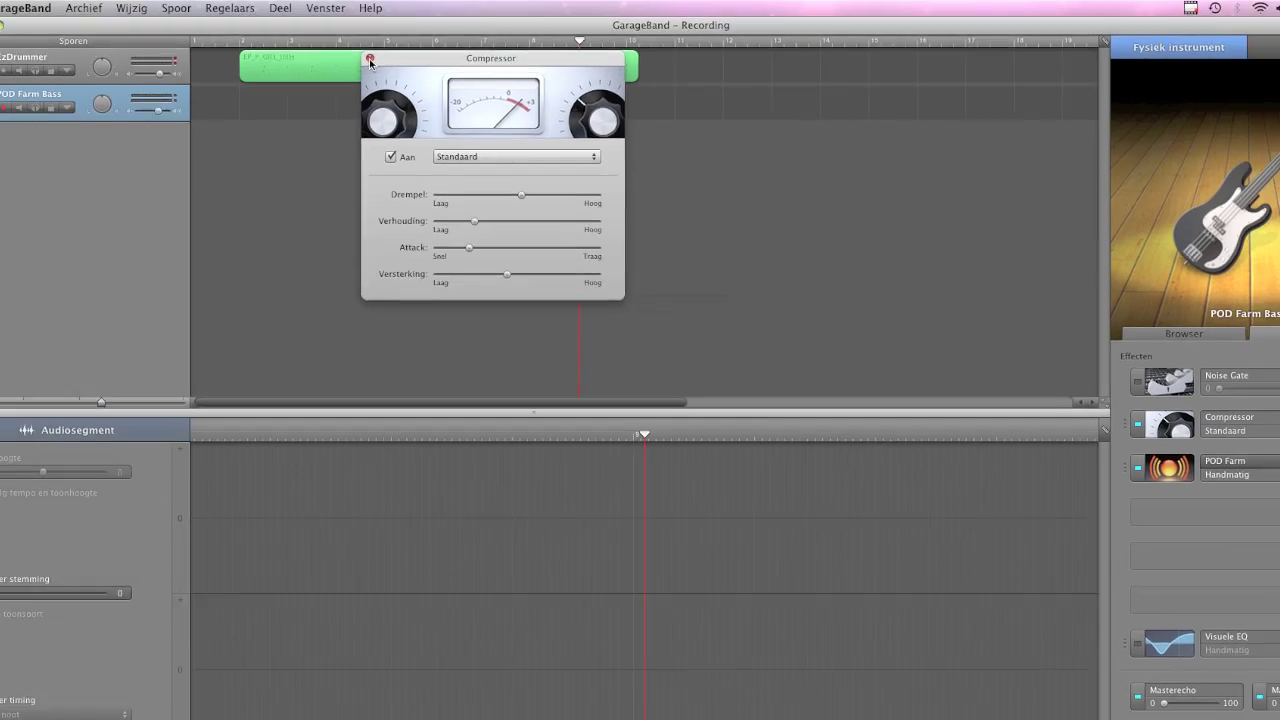
click(357, 83)
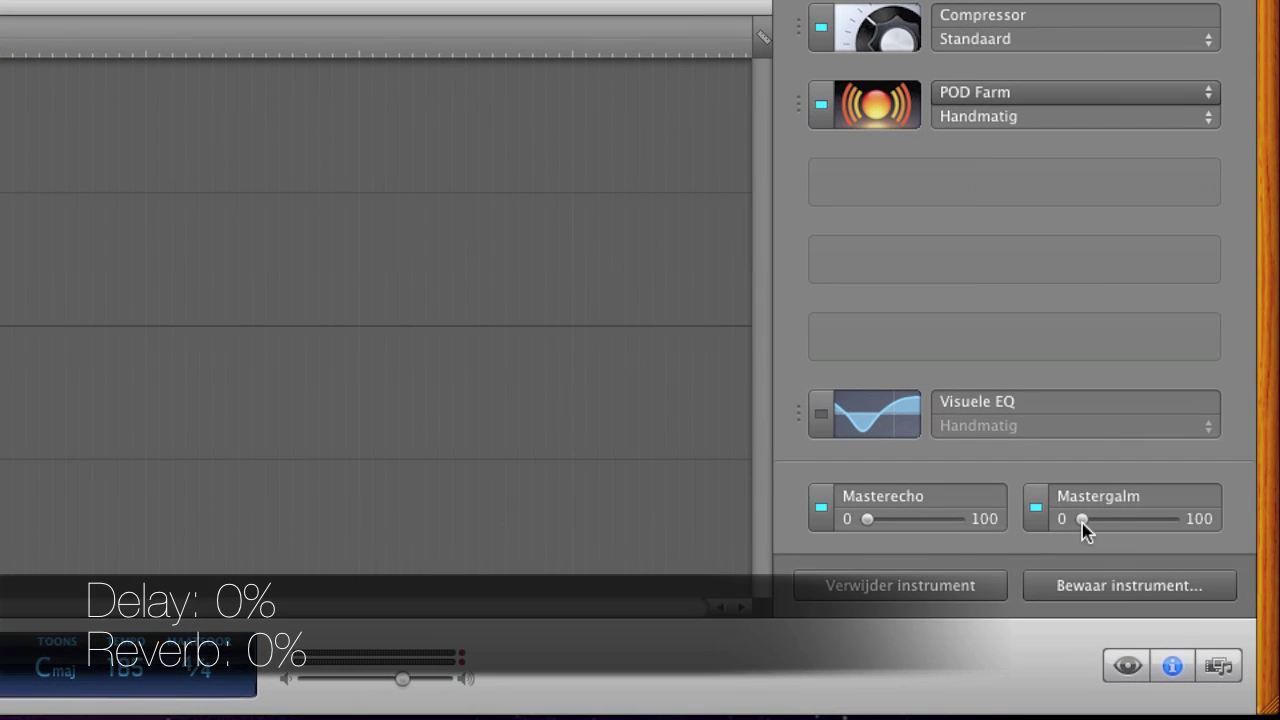
- Set the bass track's reverb and echo both to 0%
click(1113, 552)
click(867, 518)
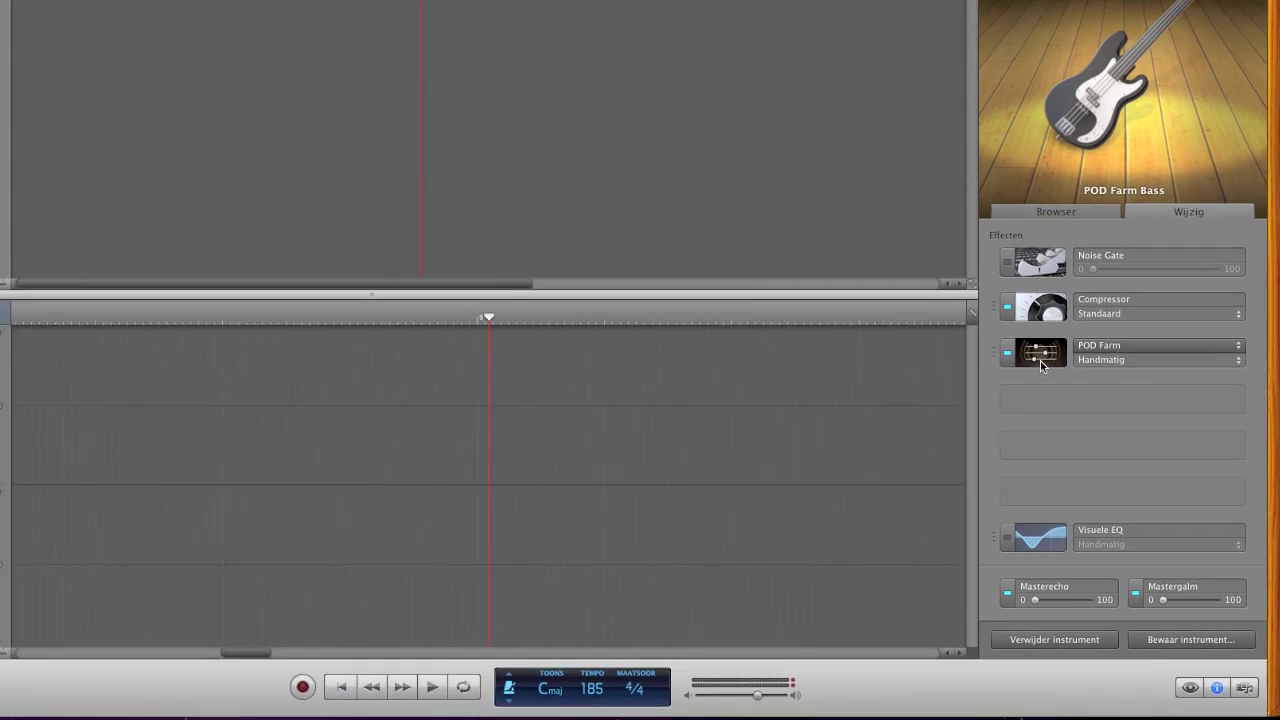
click(946, 215)
- Load the Line6 Presets 'Heavy Bass' tone into POD Farm on the bass track
click(391, 300)
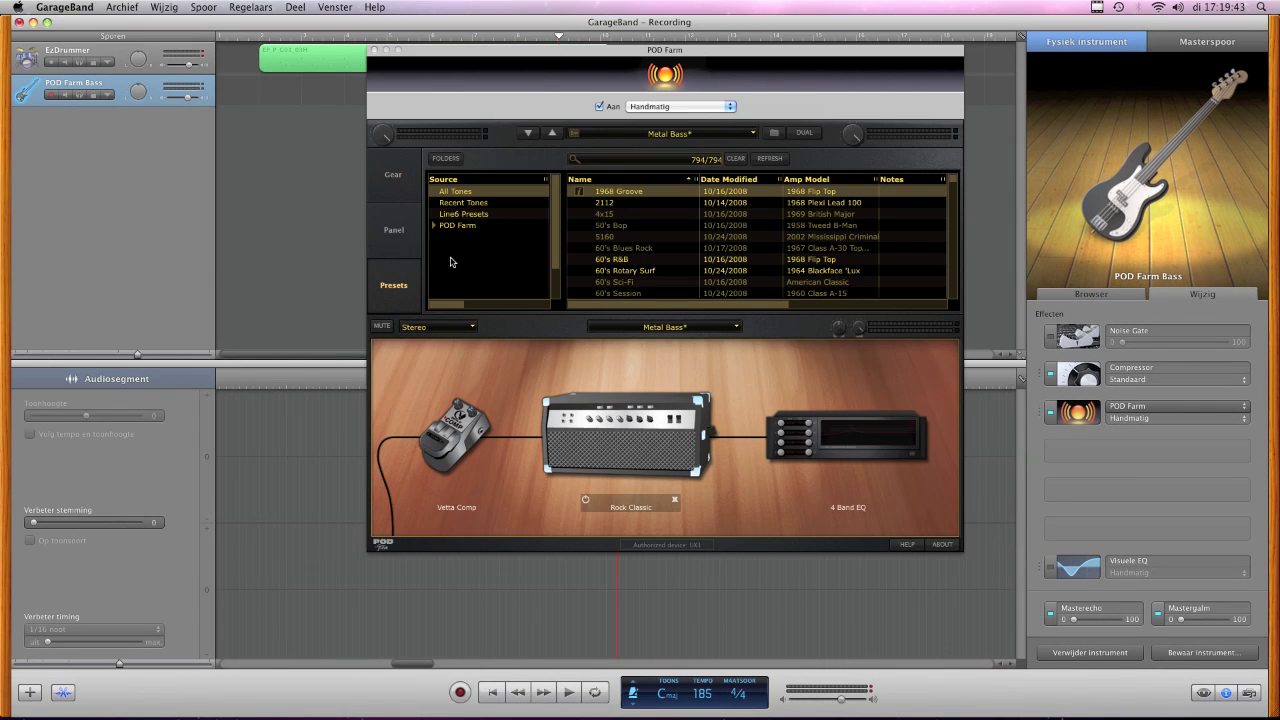
click(484, 216)
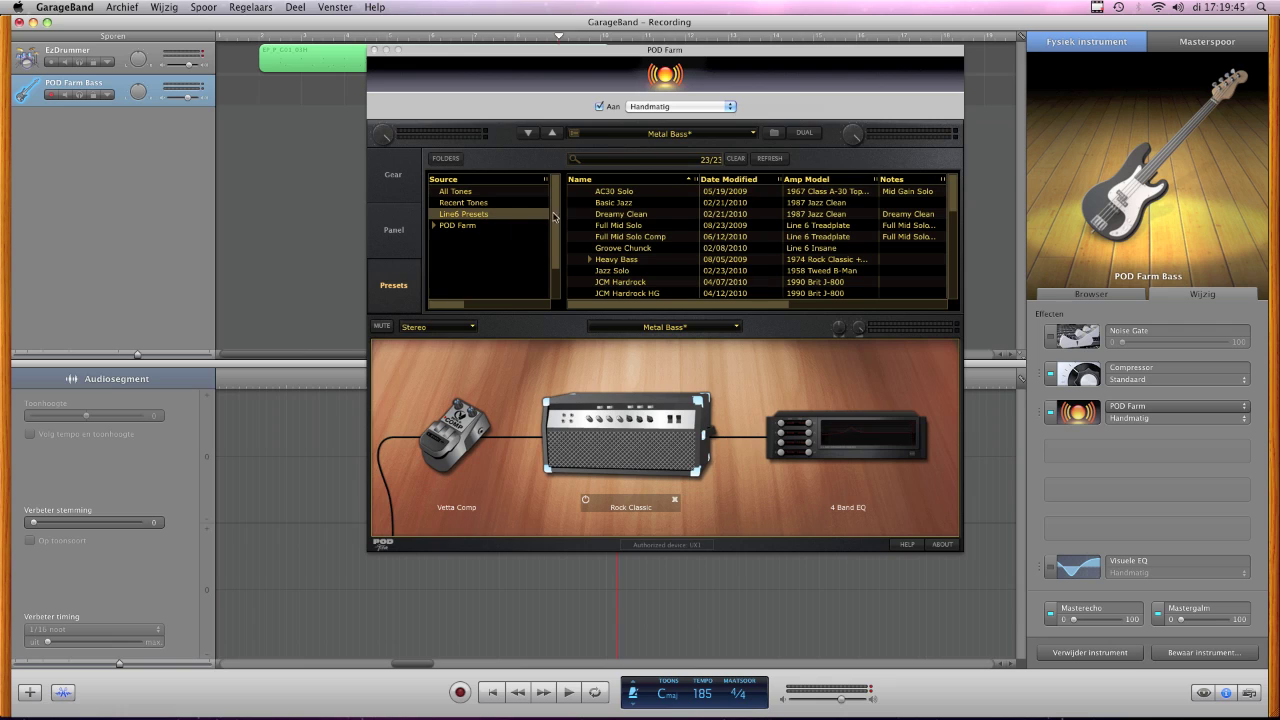
click(630, 262)
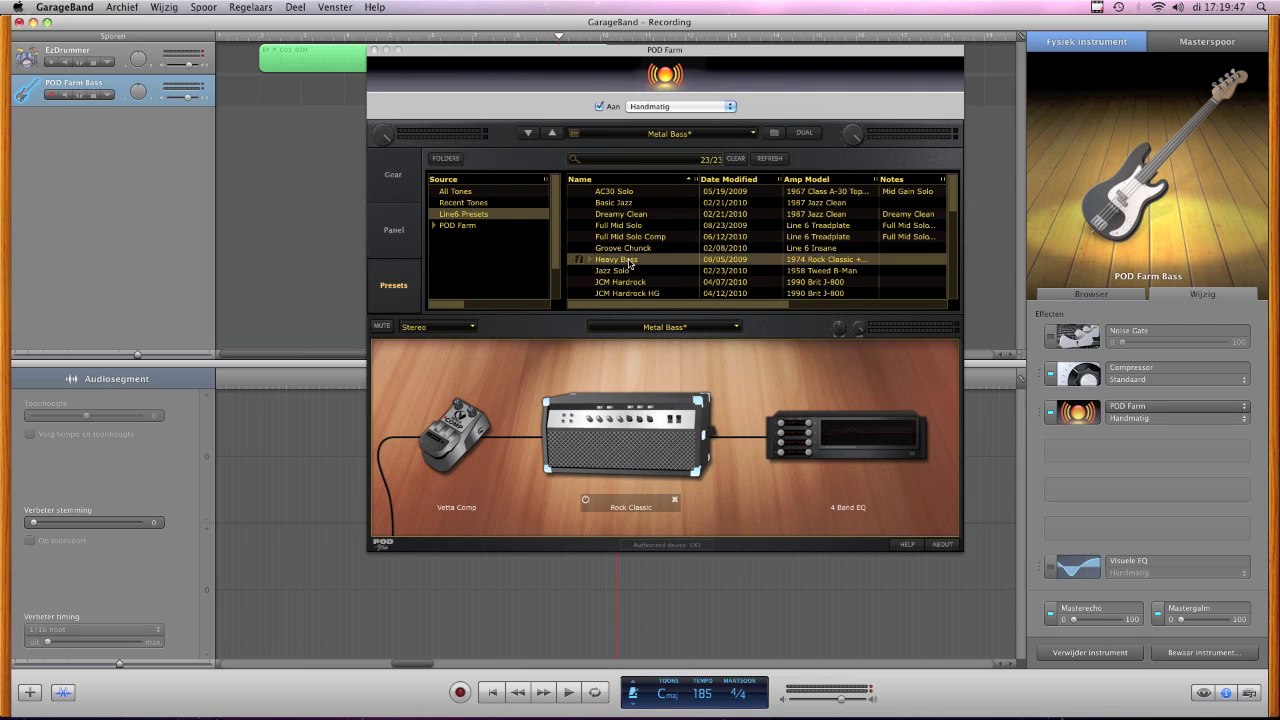
double_click(630, 262)
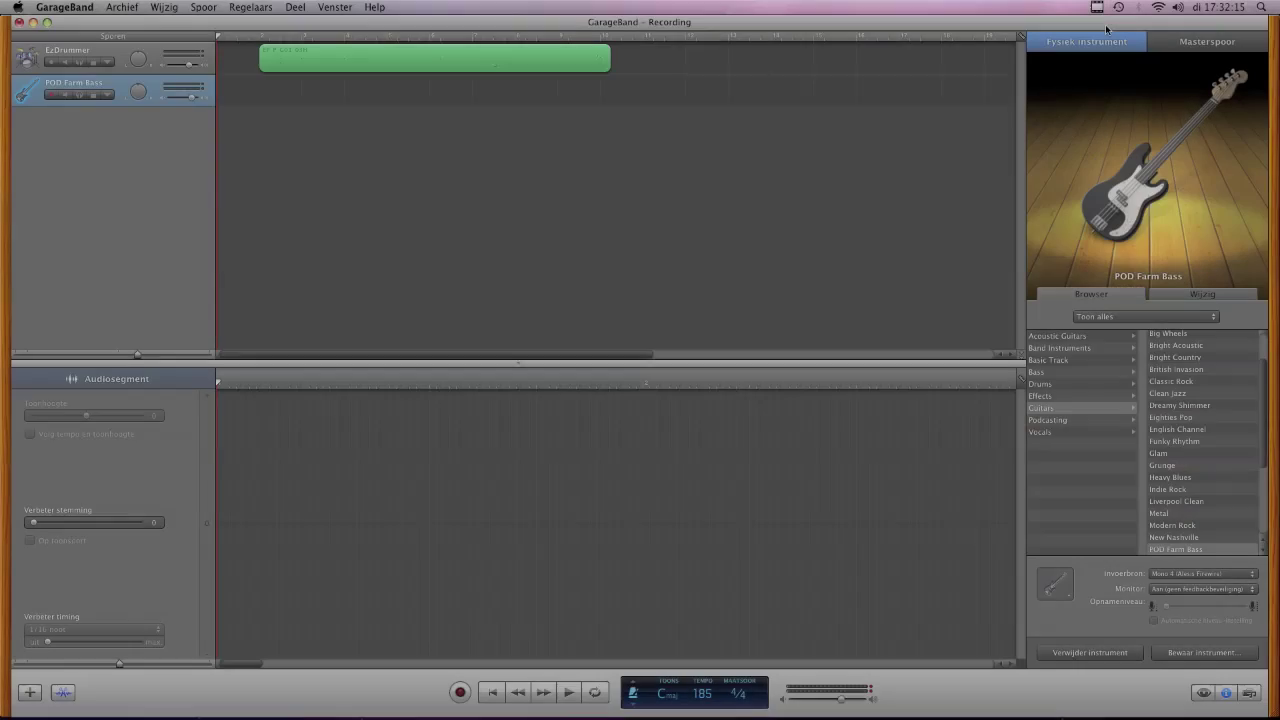
- Record a bass take on the POD Farm Bass track, then add a third empty track
key(r)
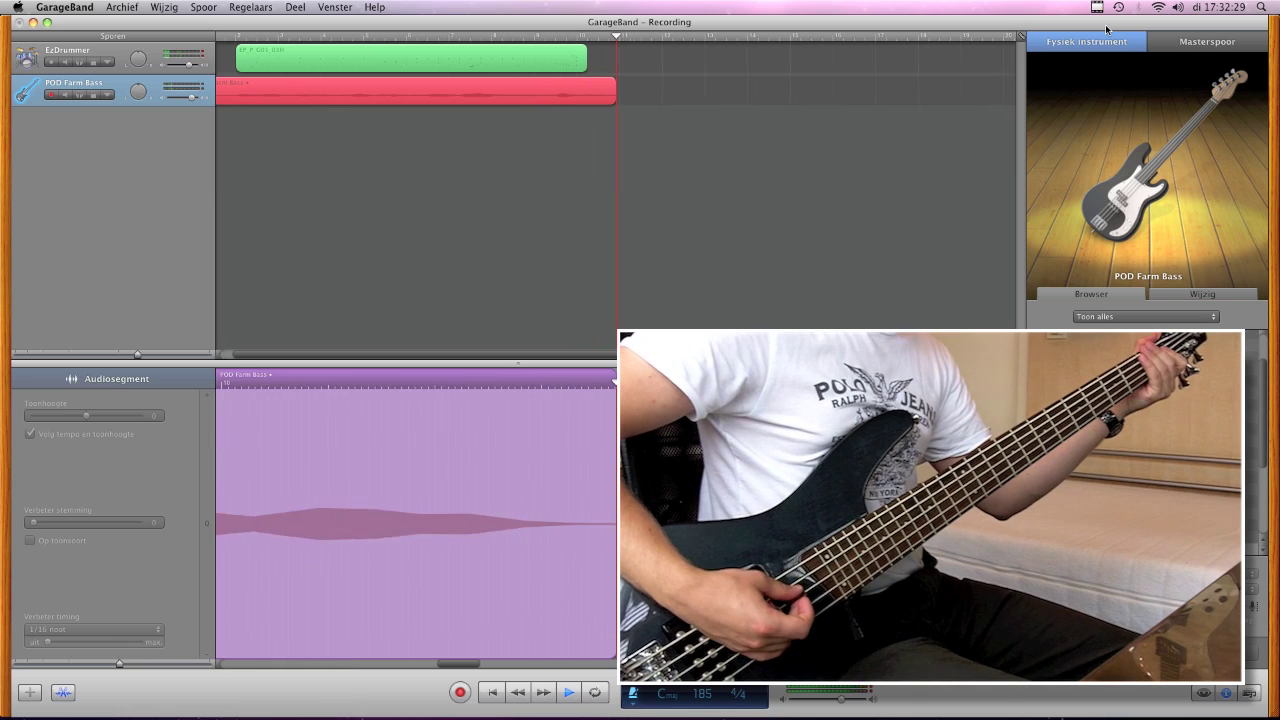
key(space)
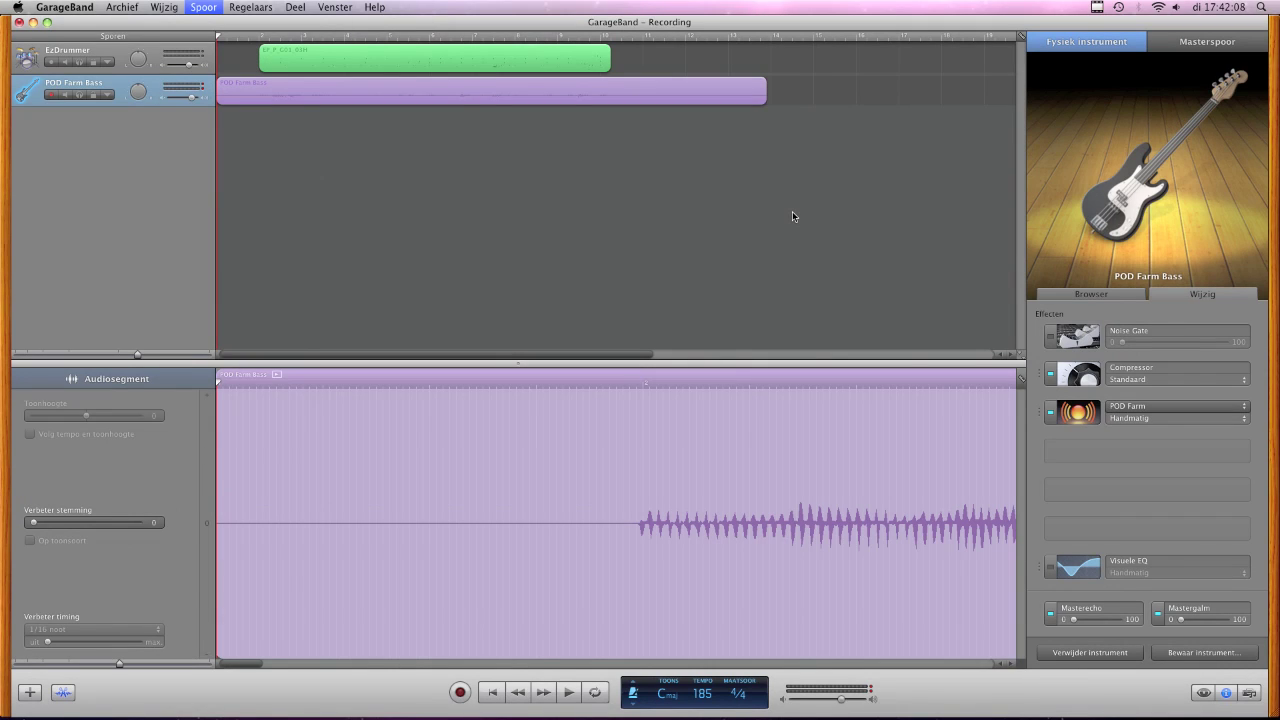
key(super+shift+n)
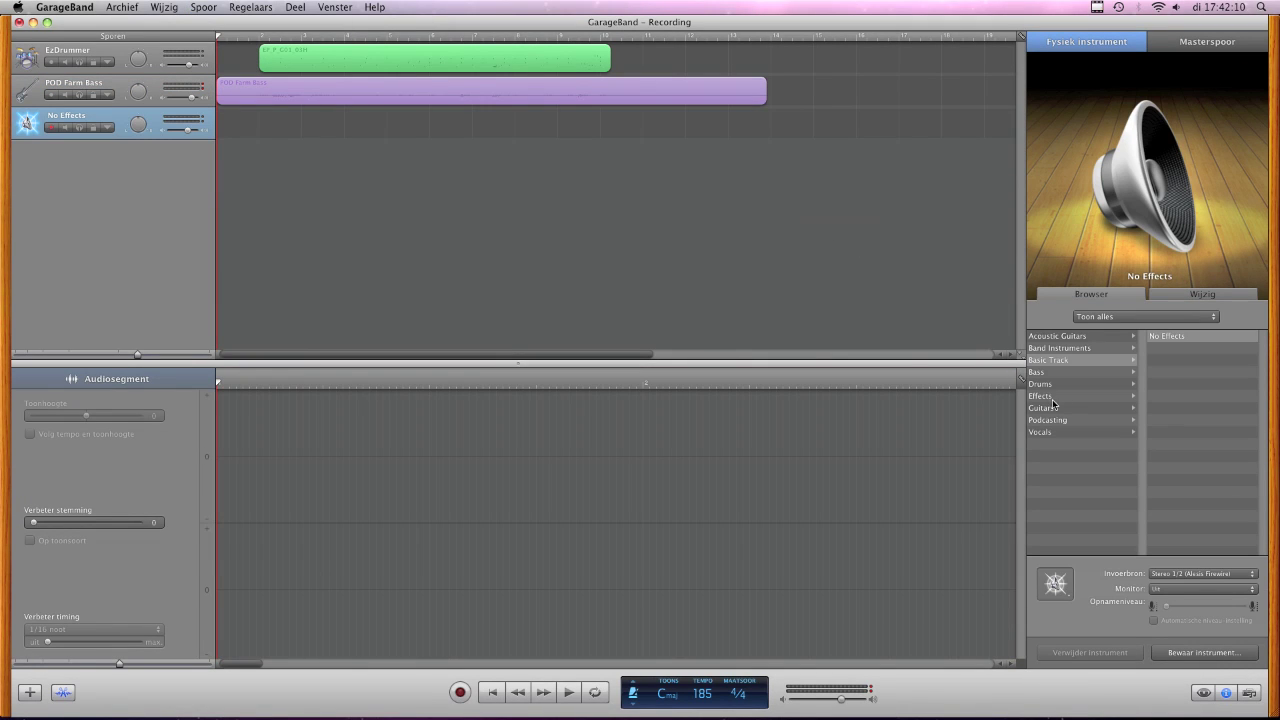
- Set the third track to the Guitars > POD Farm instrument and view its compressor
click(1052, 409)
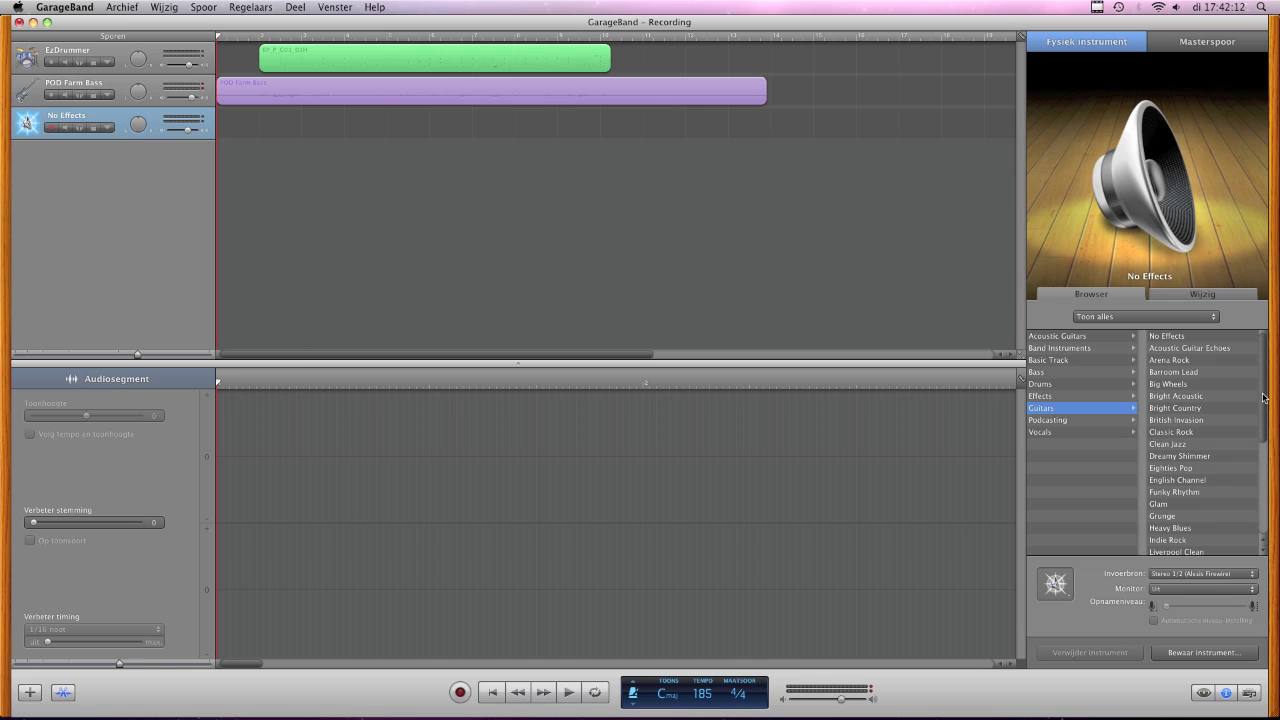
drag(1263, 398, 1264, 482)
click(1191, 443)
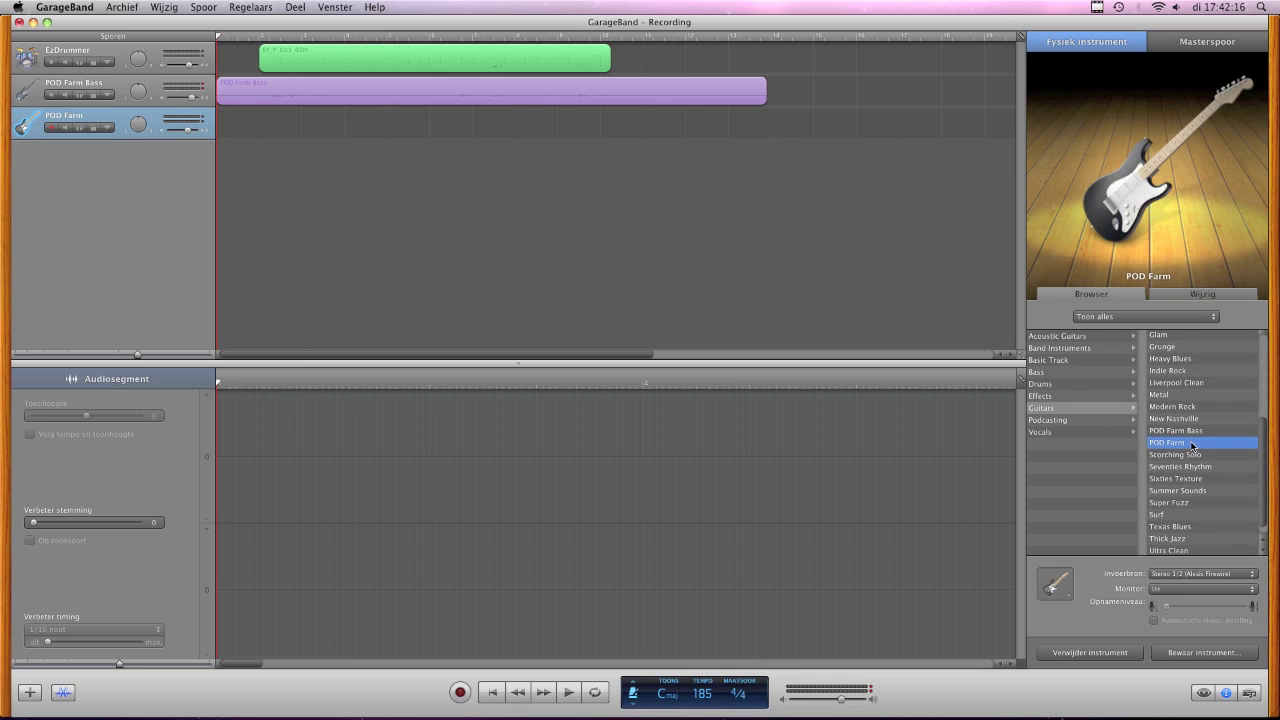
click(1202, 296)
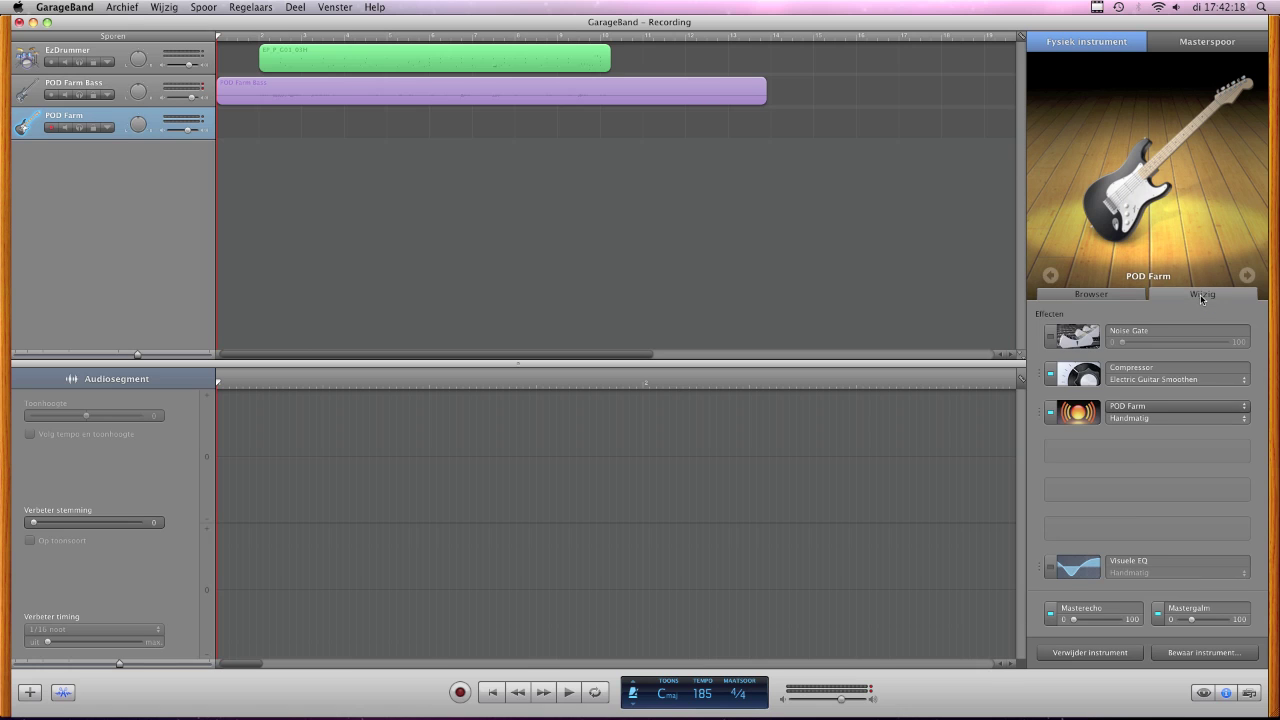
click(1098, 378)
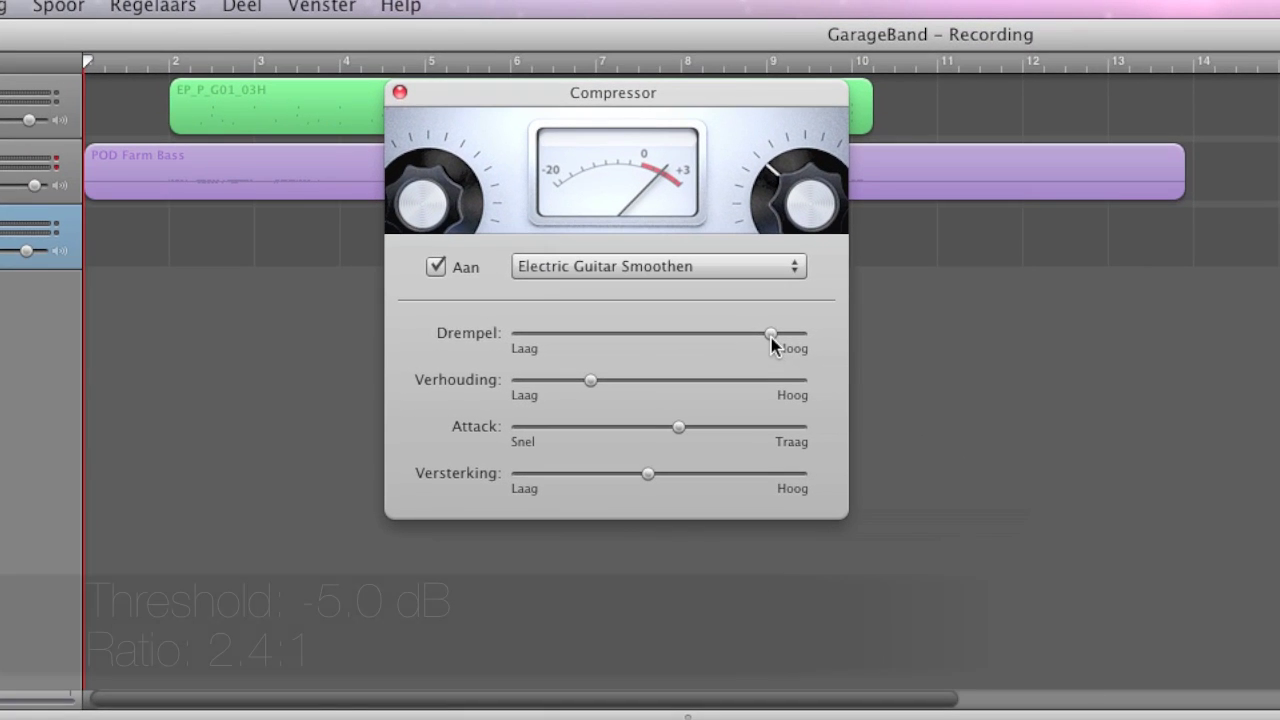
- Check the Electric Guitar Smoothen compressor's threshold, ratio, 71.0 ms attack and 5.5 dB output, then close it
click(697, 277)
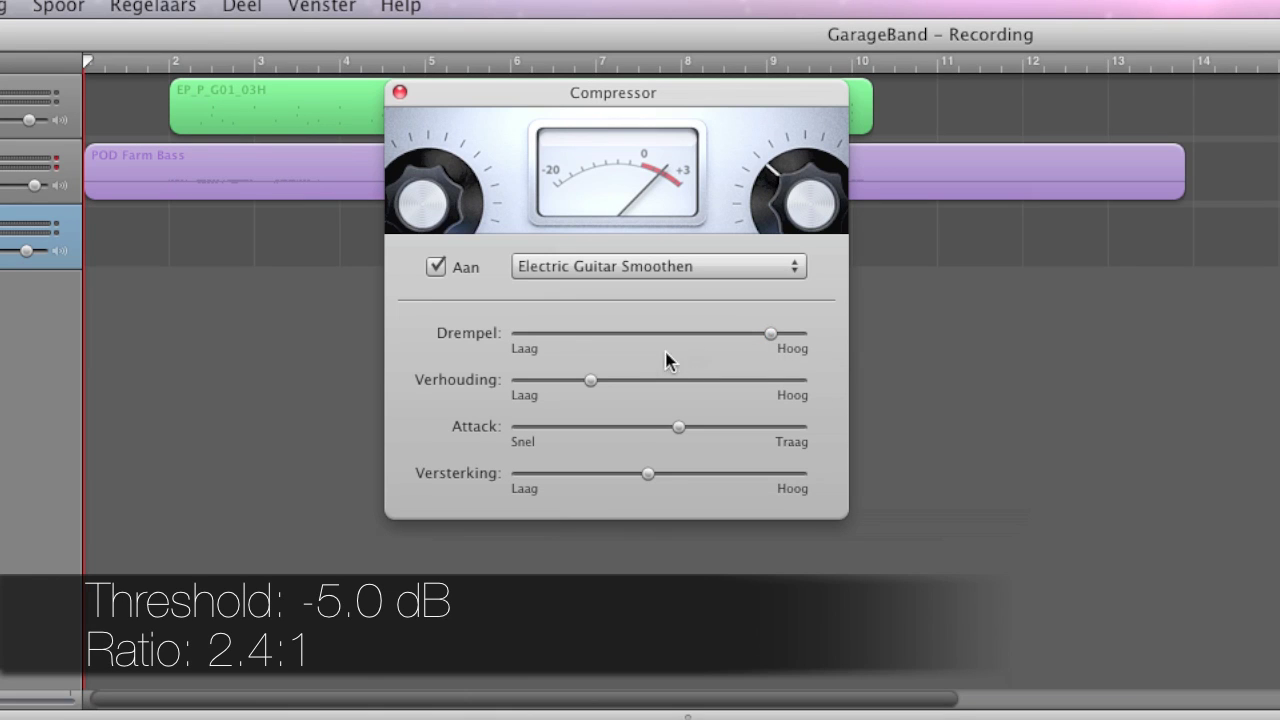
click(590, 382)
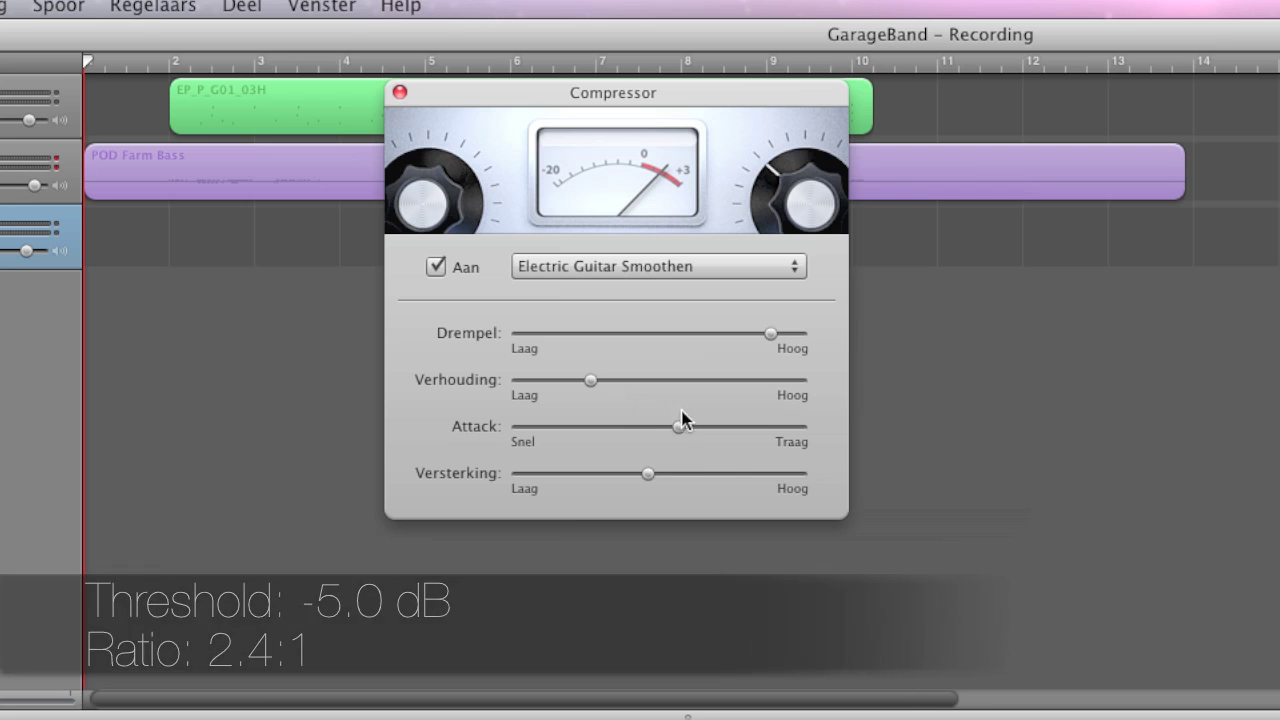
click(679, 428)
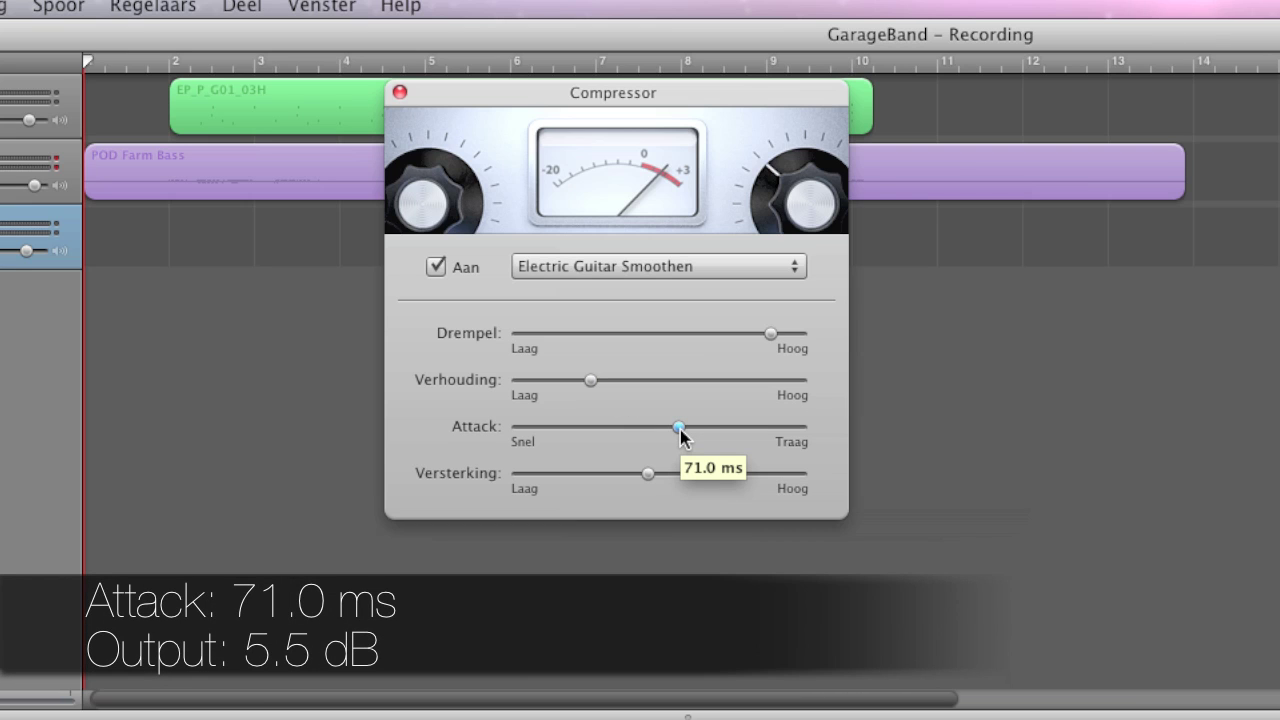
click(648, 474)
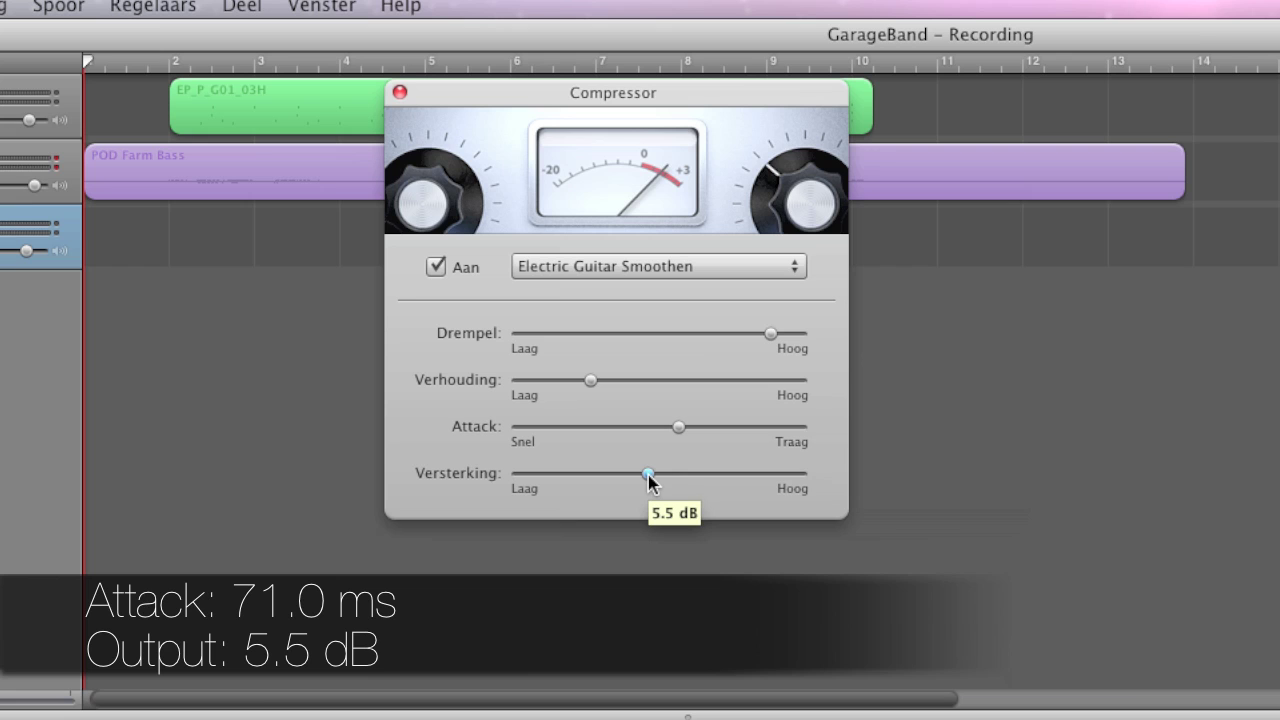
click(399, 92)
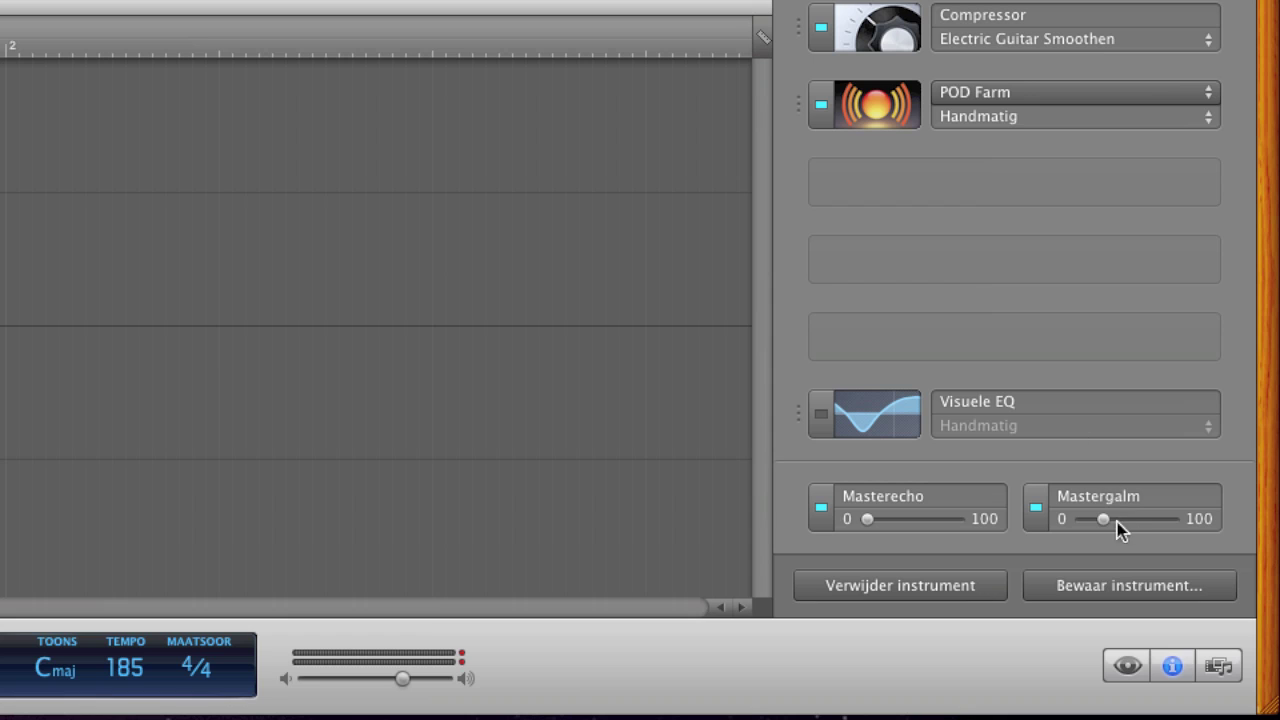
- Check the guitar track's master reverb at 24% and echo at 0%
click(1106, 518)
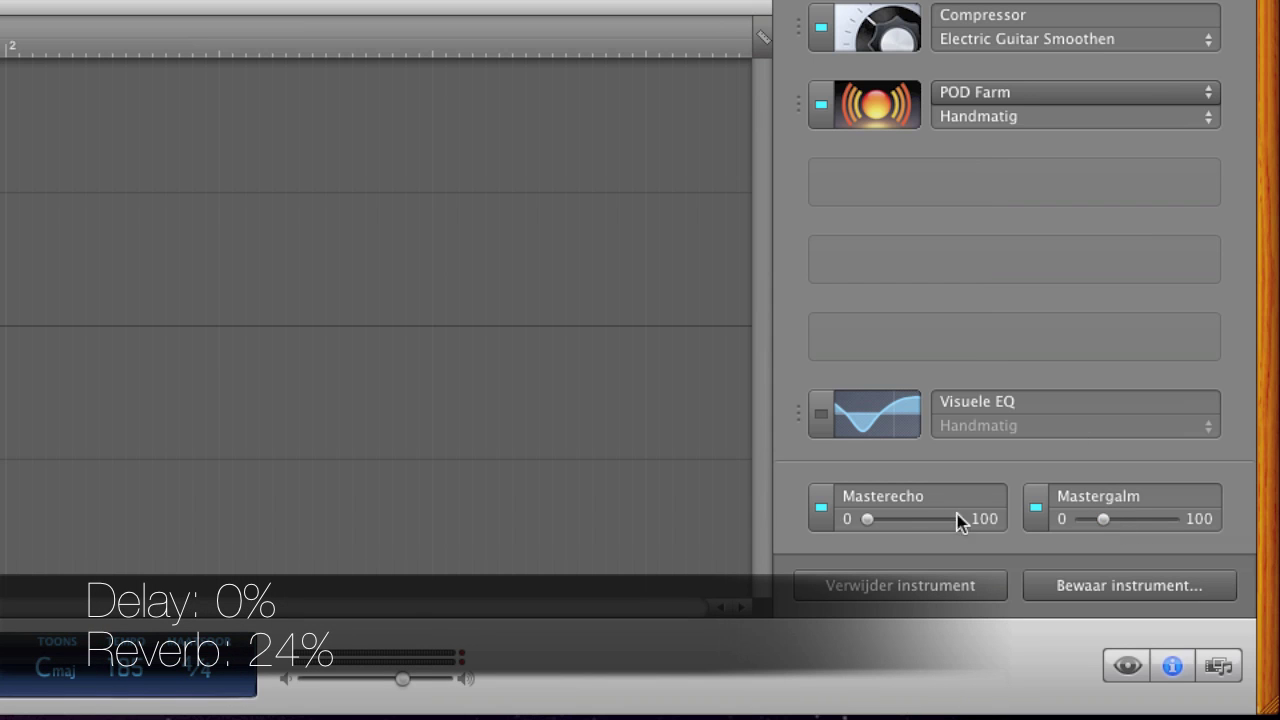
click(866, 520)
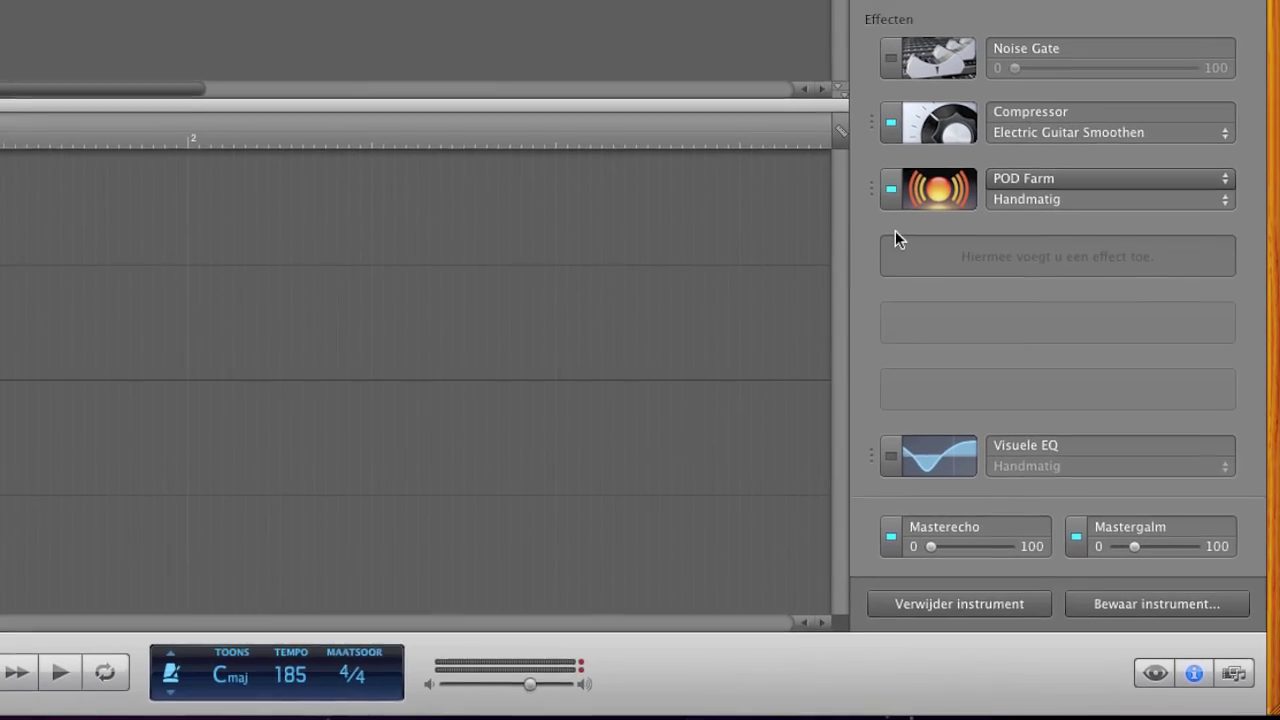
mouse_move(975, 245)
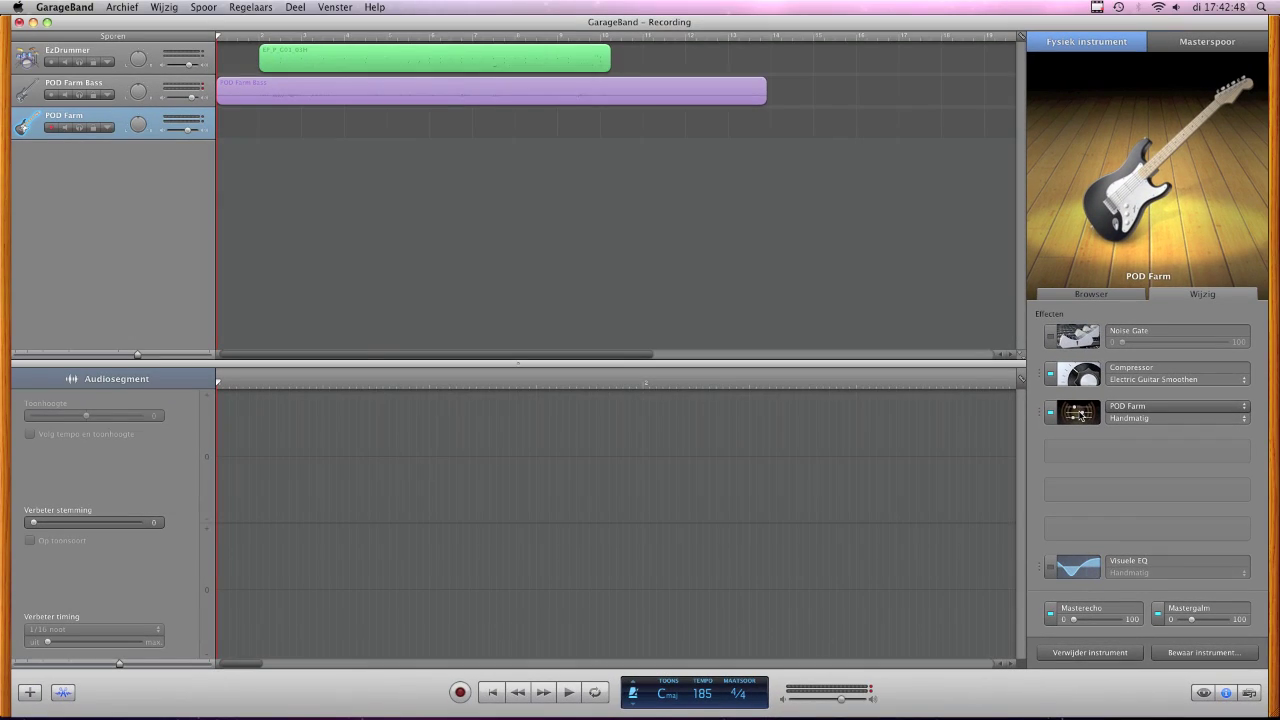
- Load POD Farm's Line6 Rectumfier preset on the guitar track, then start recording with R
click(1080, 415)
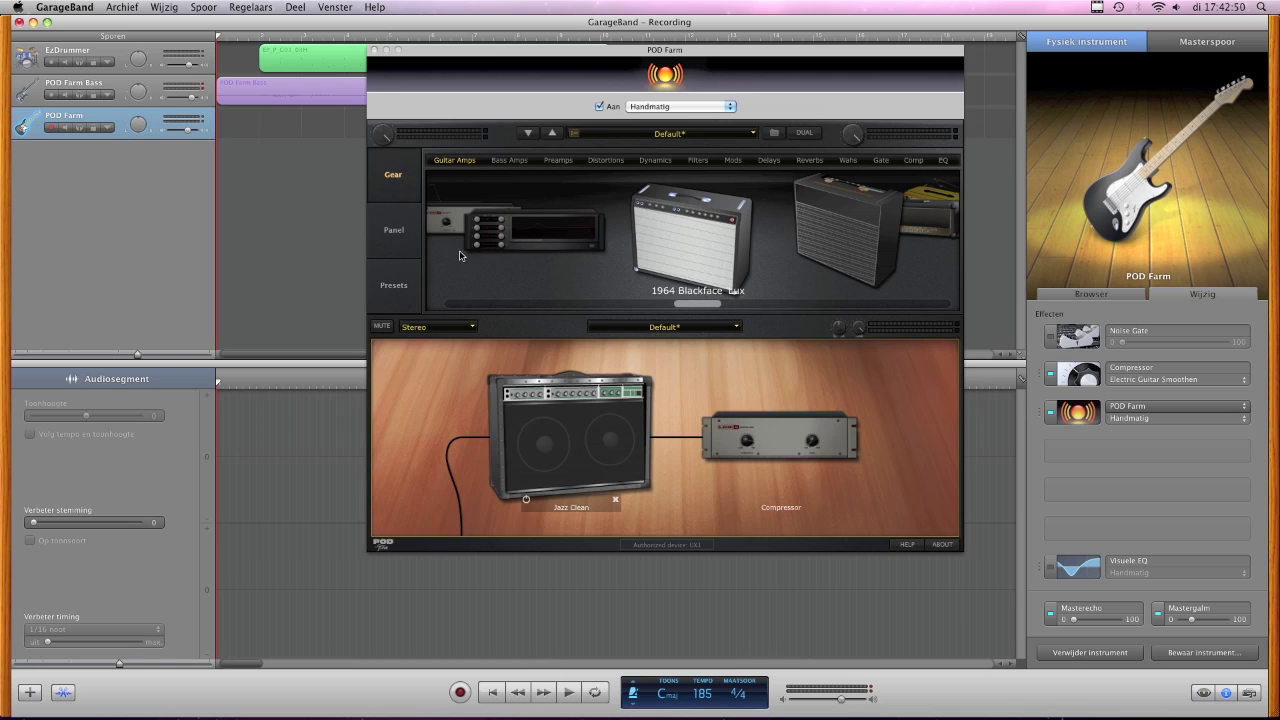
click(405, 284)
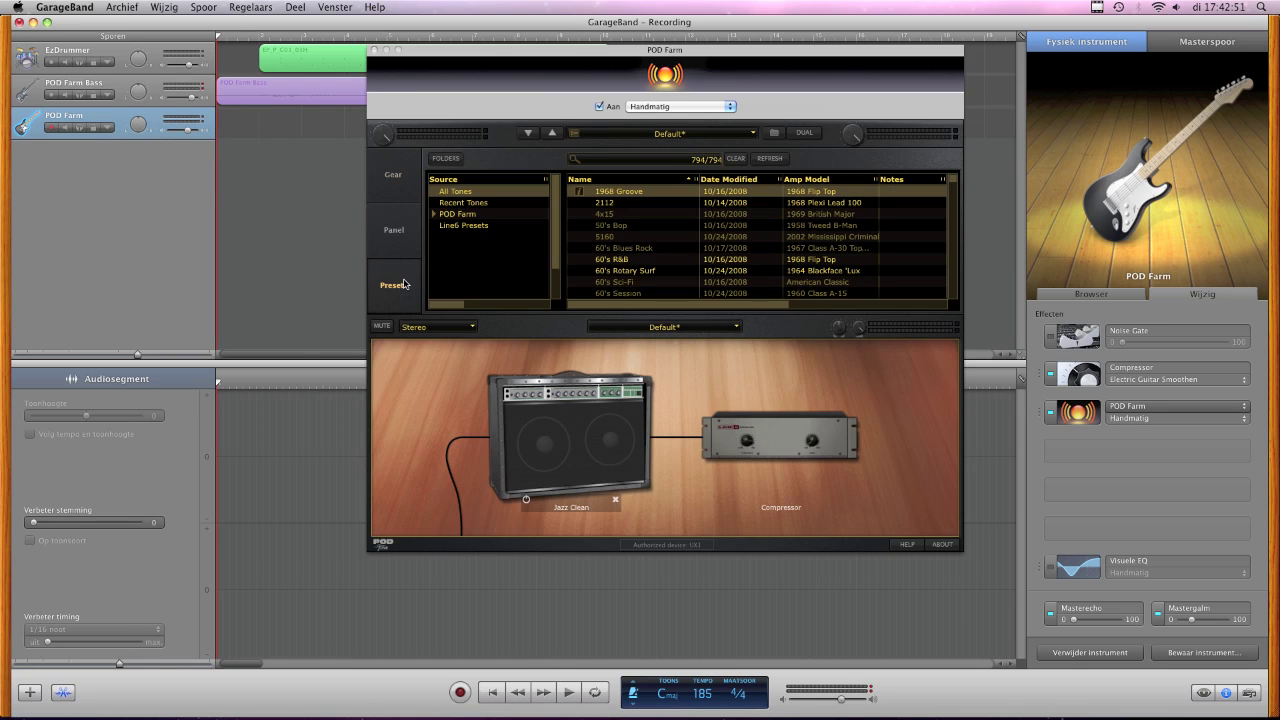
click(470, 227)
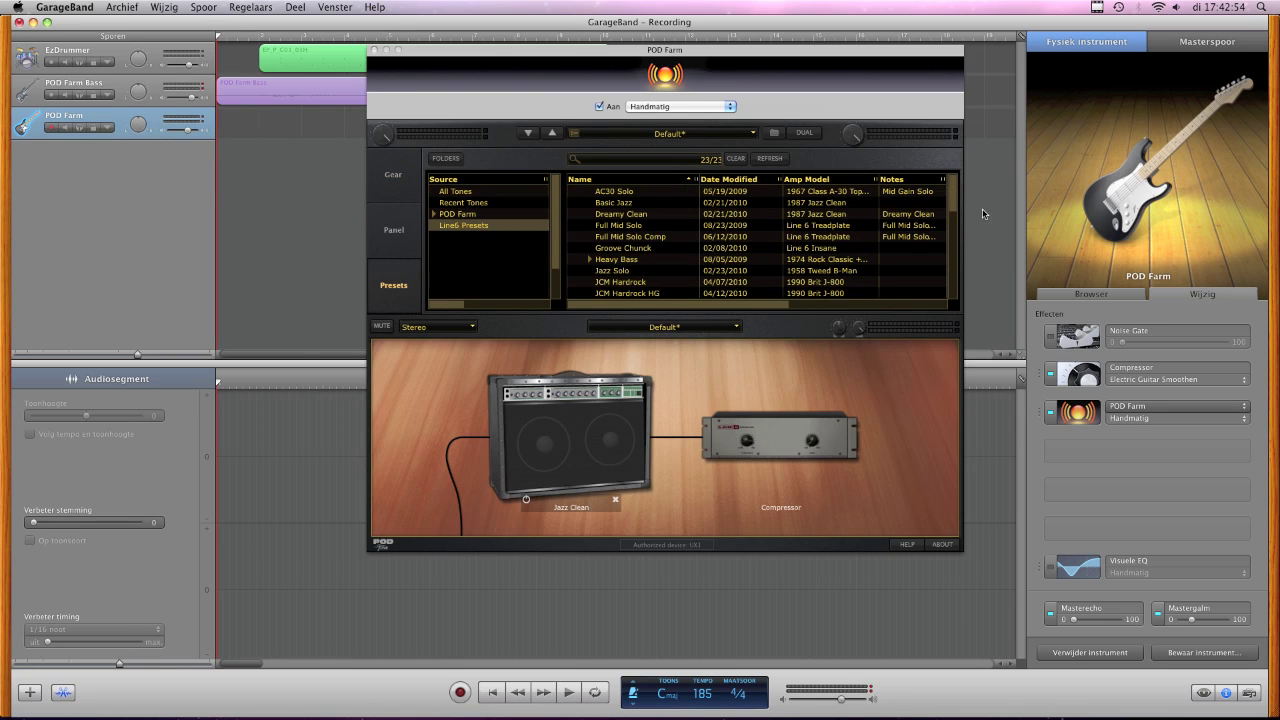
drag(953, 201, 953, 248)
click(628, 238)
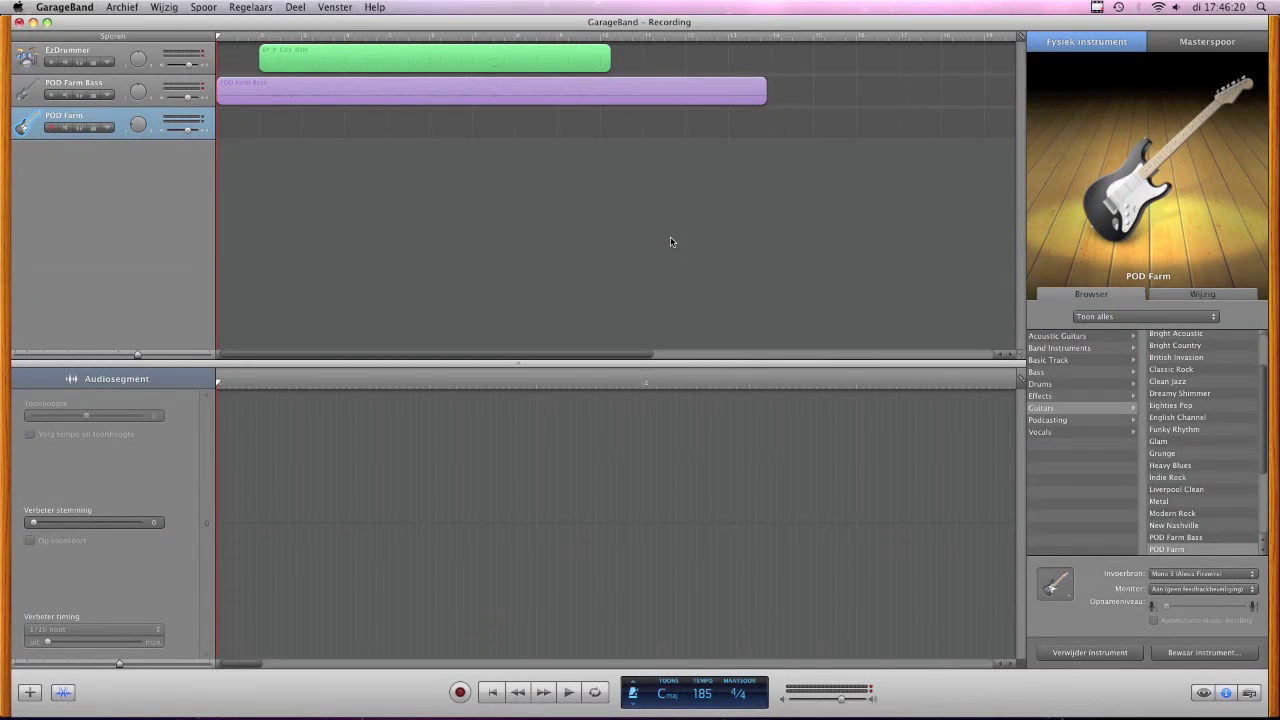
key(r)
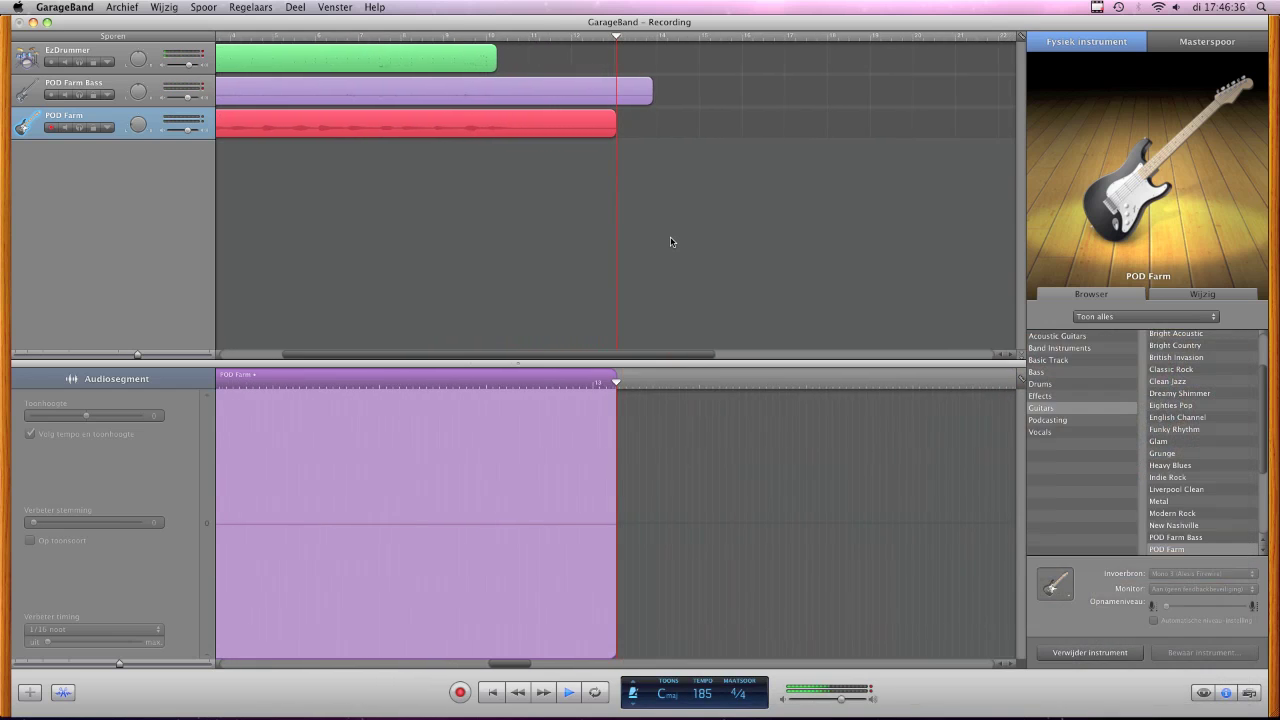
- Stop the rhythm guitar recording once the take ends alongside the bass part
key(space)
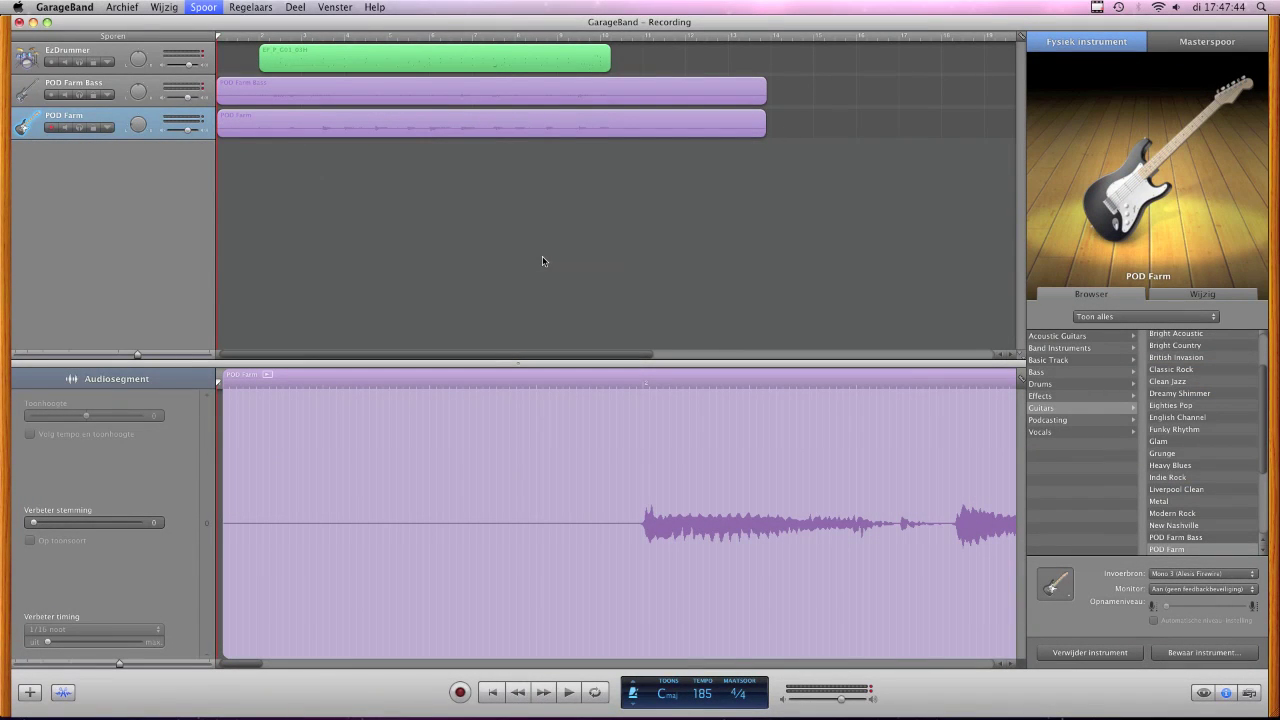
- Duplicate the guitar track with Cmd+D and open the new track's POD Farm plugin
key(super+d)
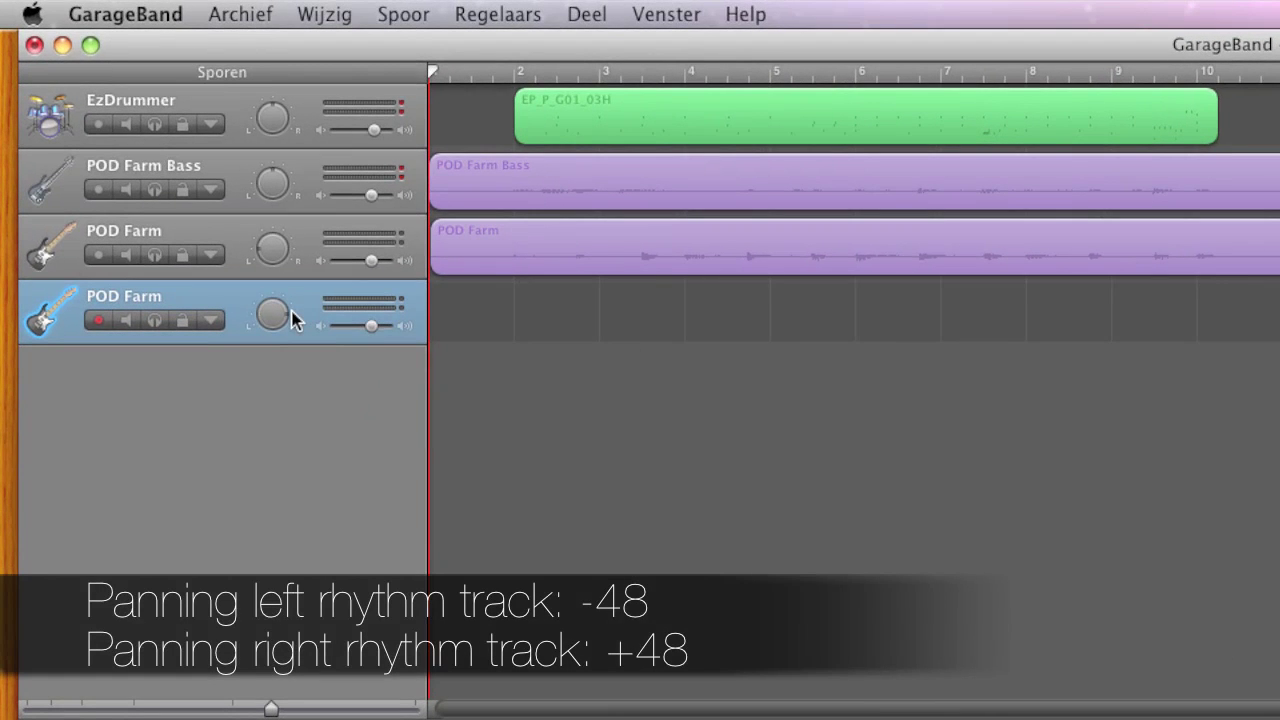
mouse_move(292, 318)
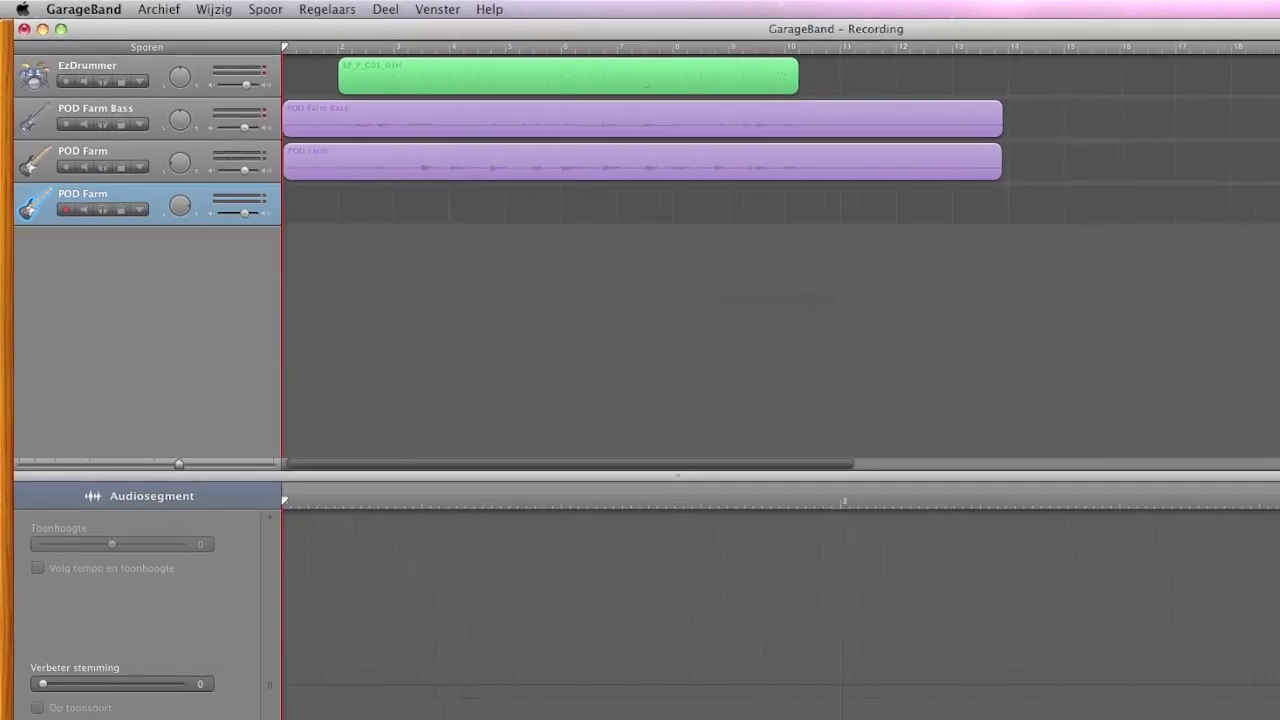
click(1168, 294)
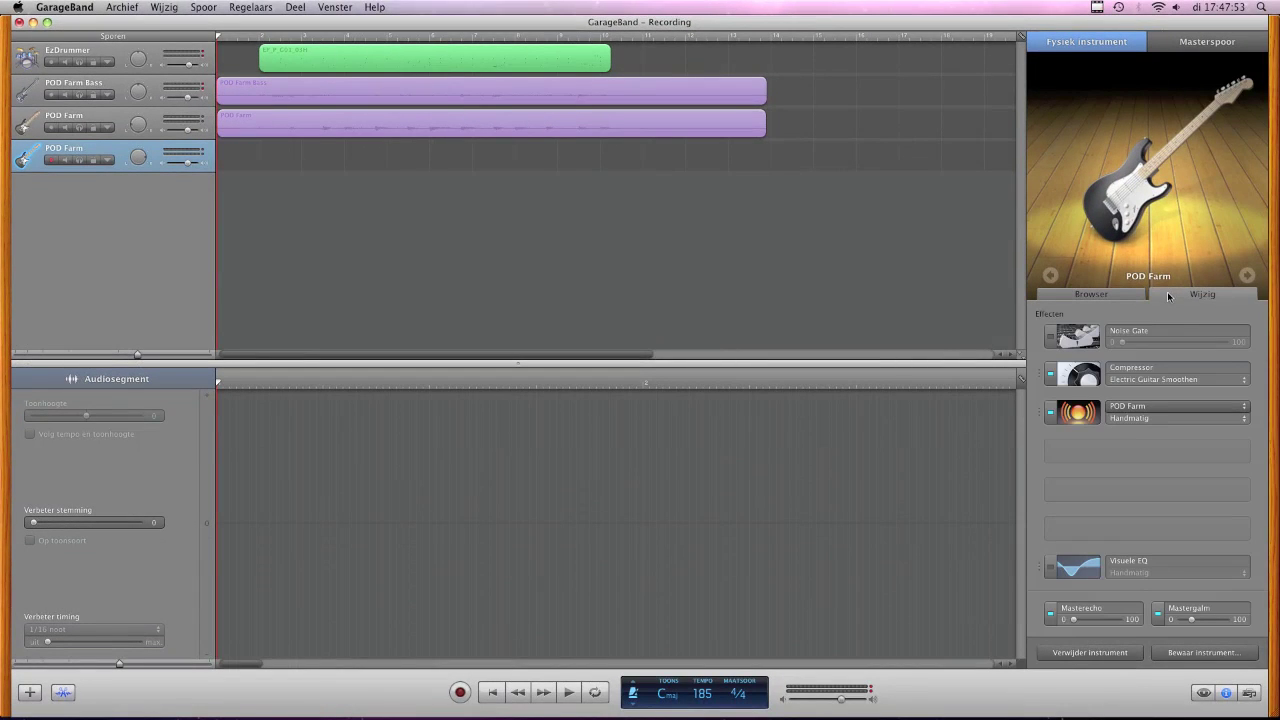
click(1075, 416)
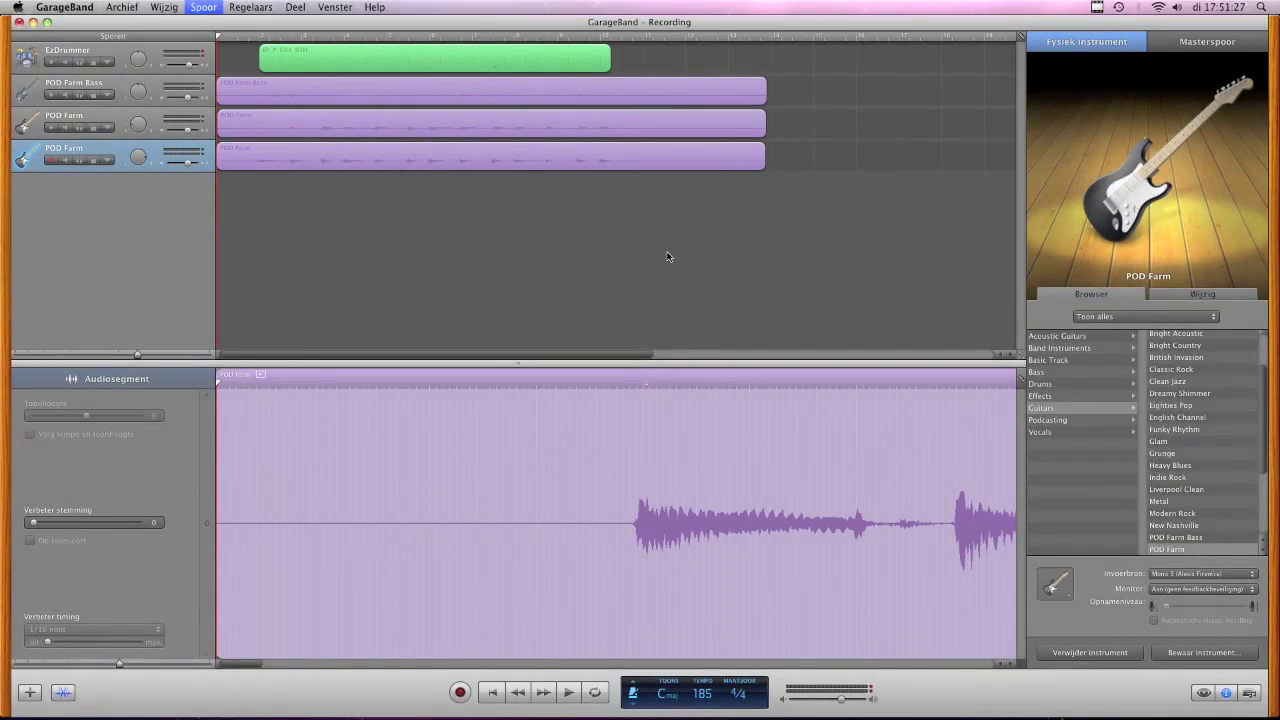
- Add another guitar track and load the Line6 JCM Hardrock HG preset in its POD Farm
key(super+d)
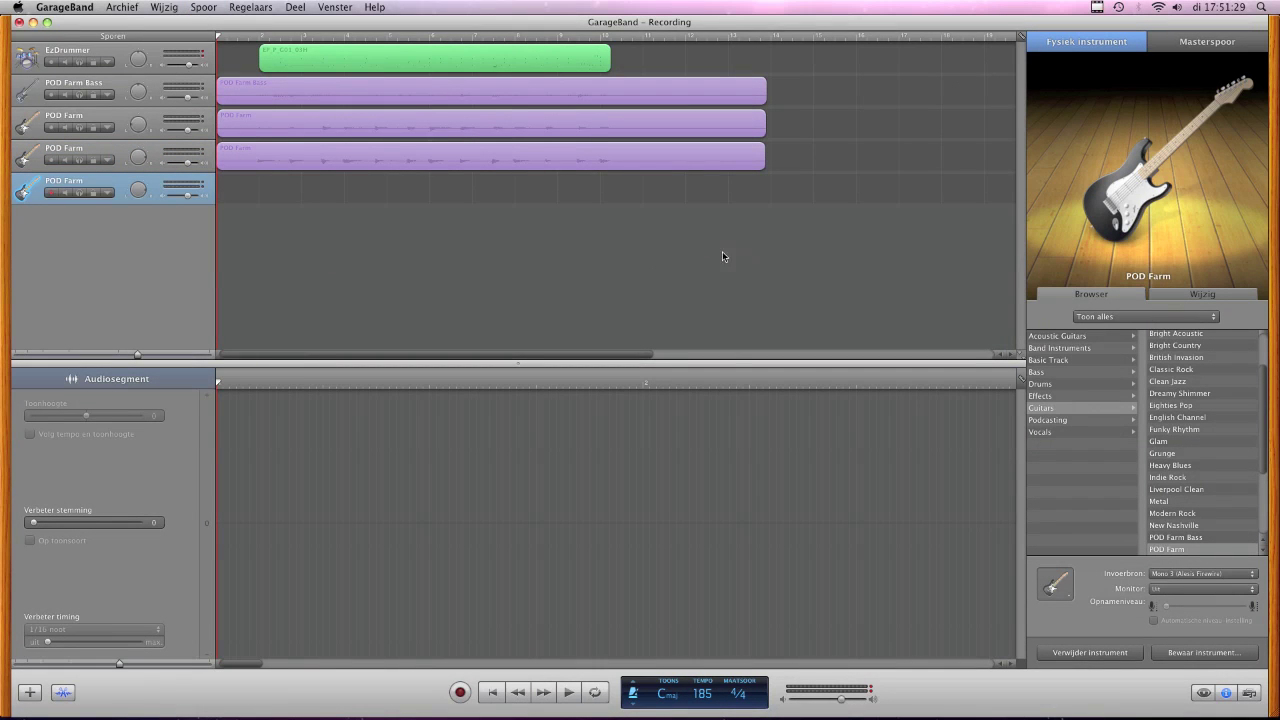
click(1184, 296)
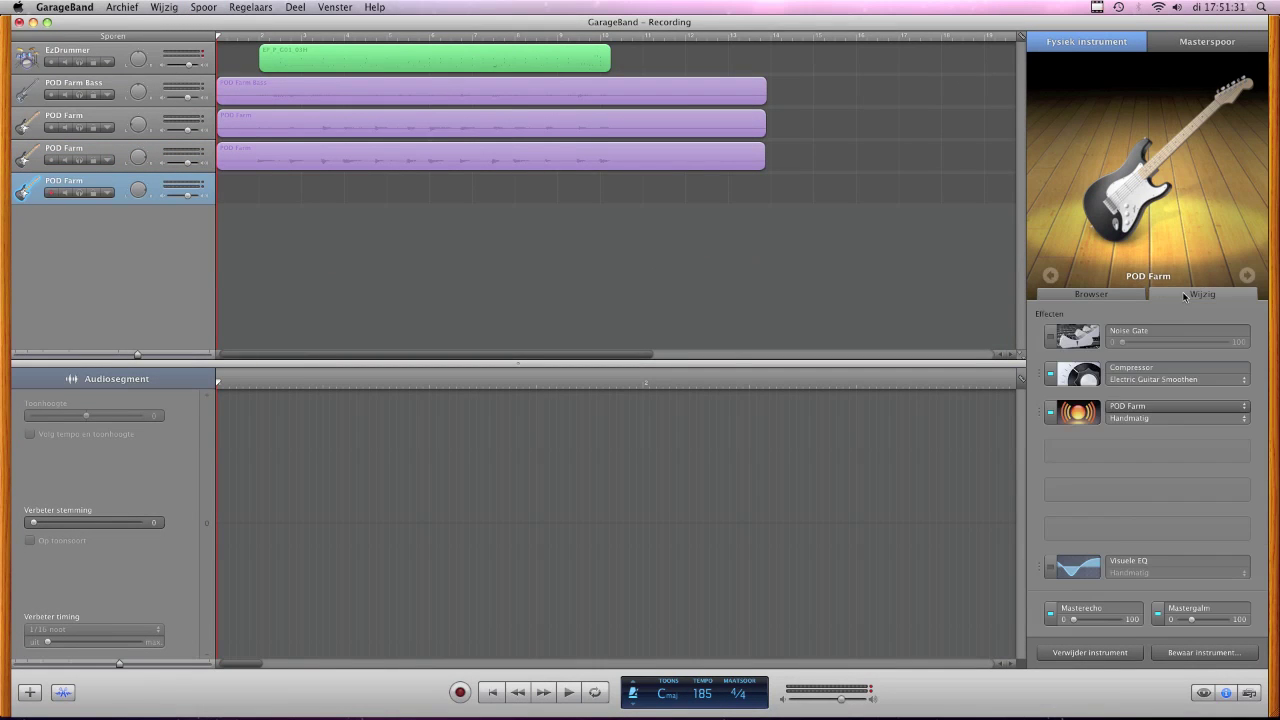
click(1078, 420)
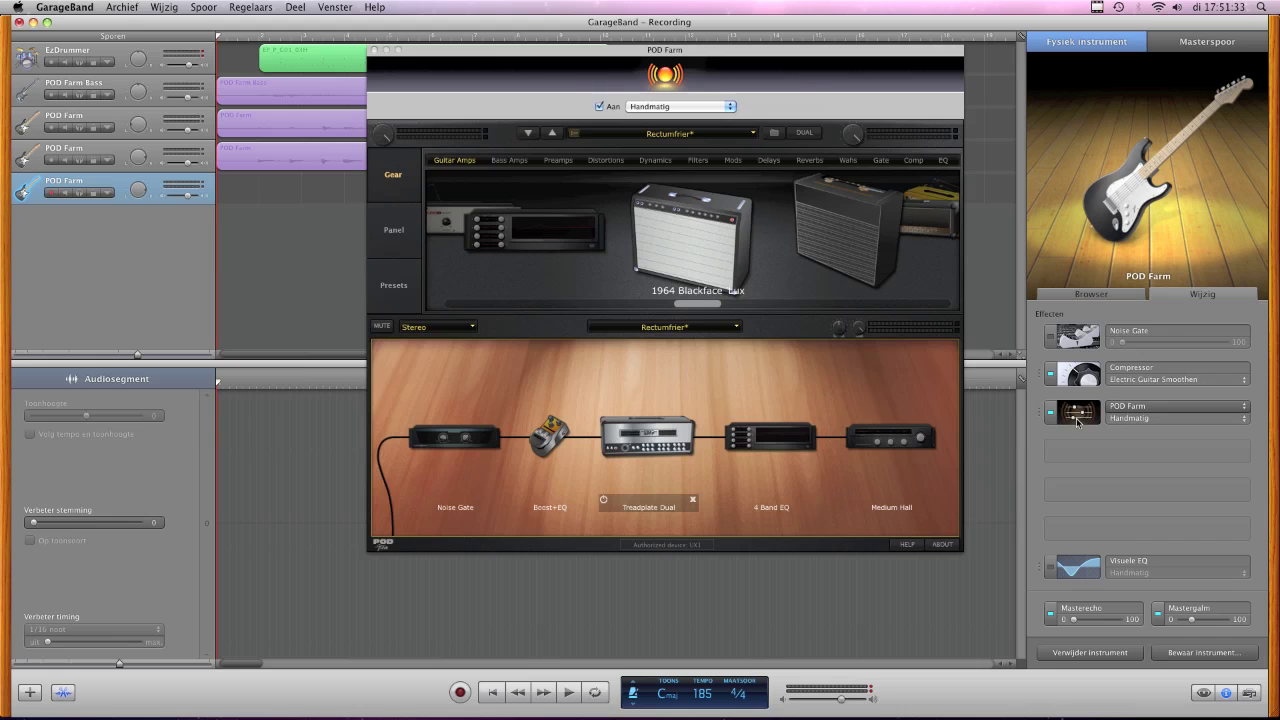
click(401, 296)
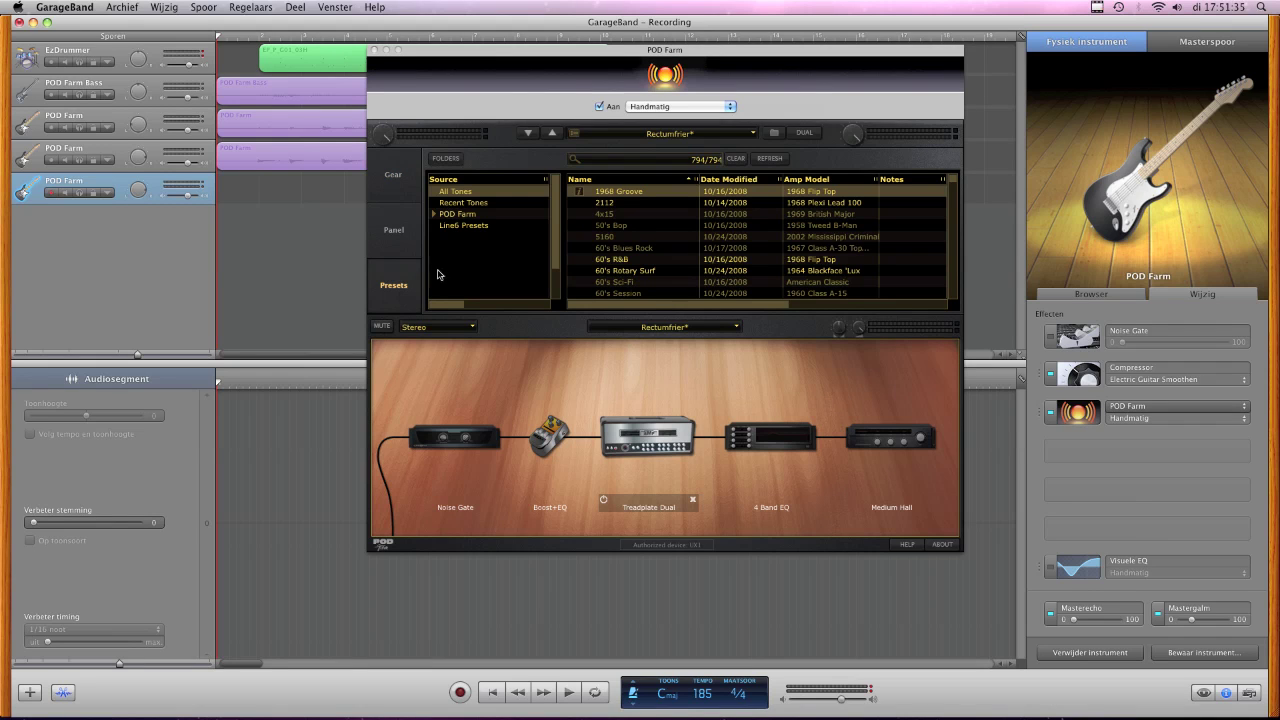
click(484, 226)
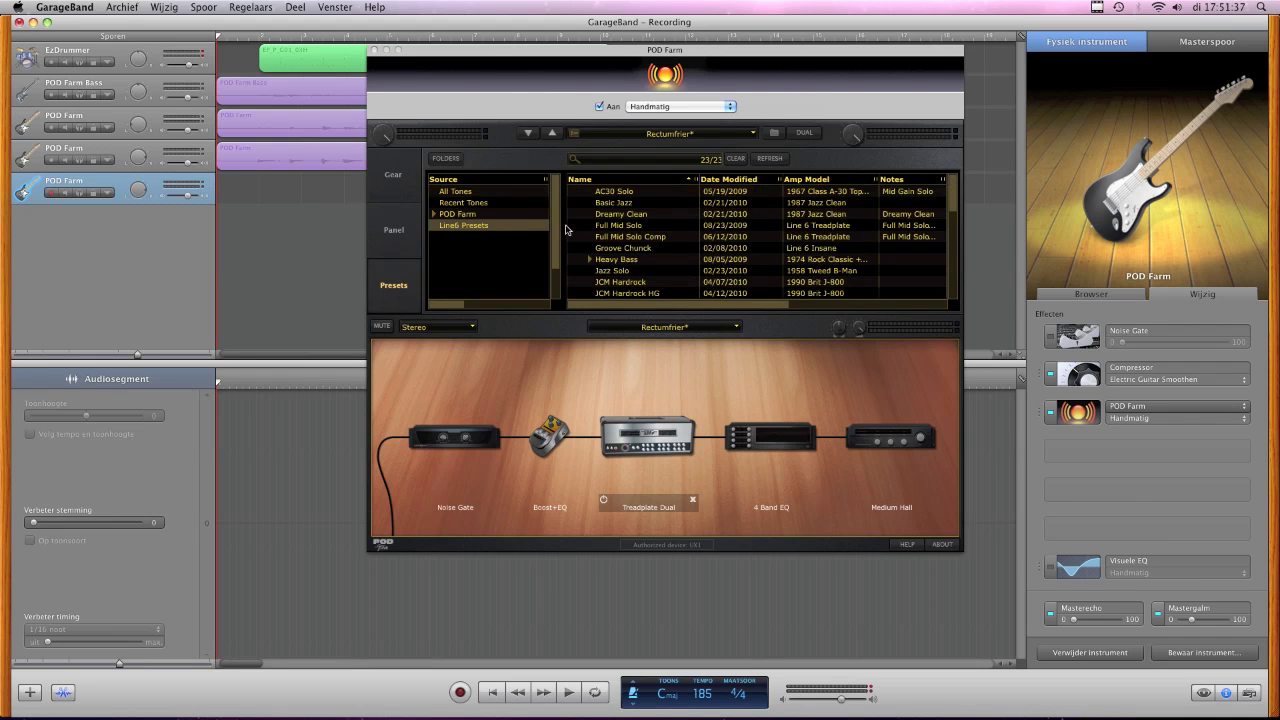
click(651, 294)
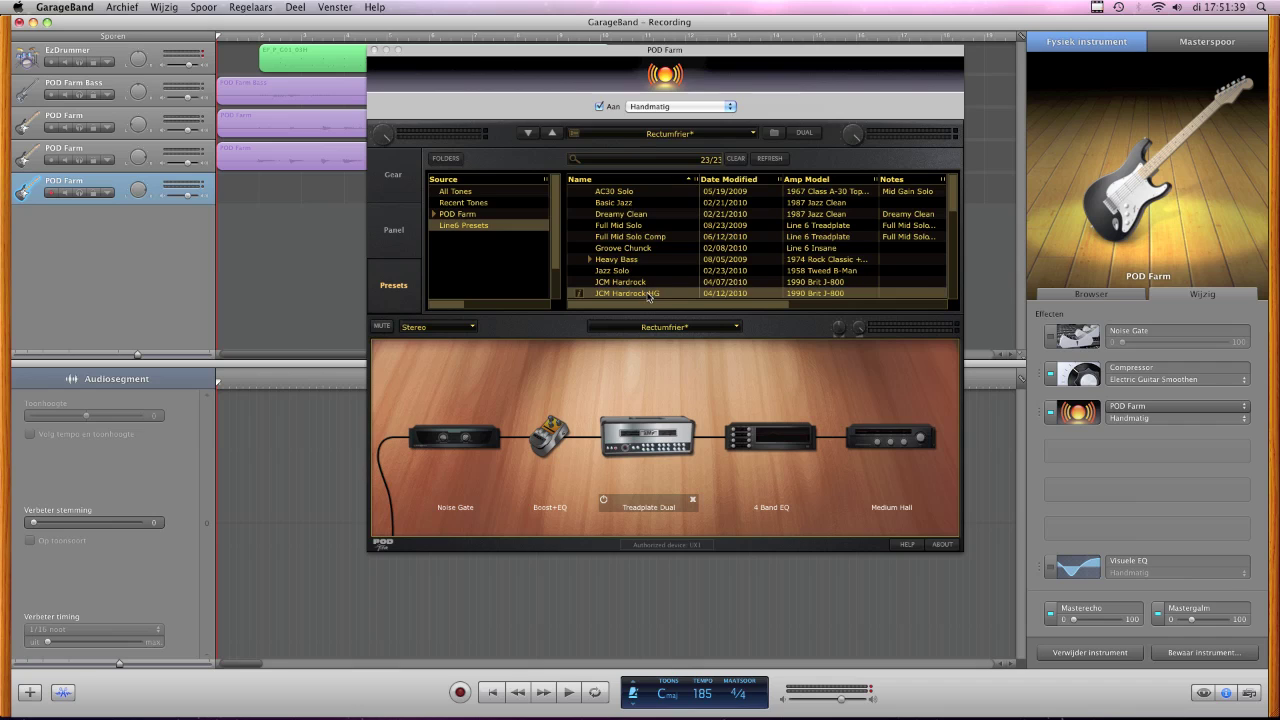
click(374, 50)
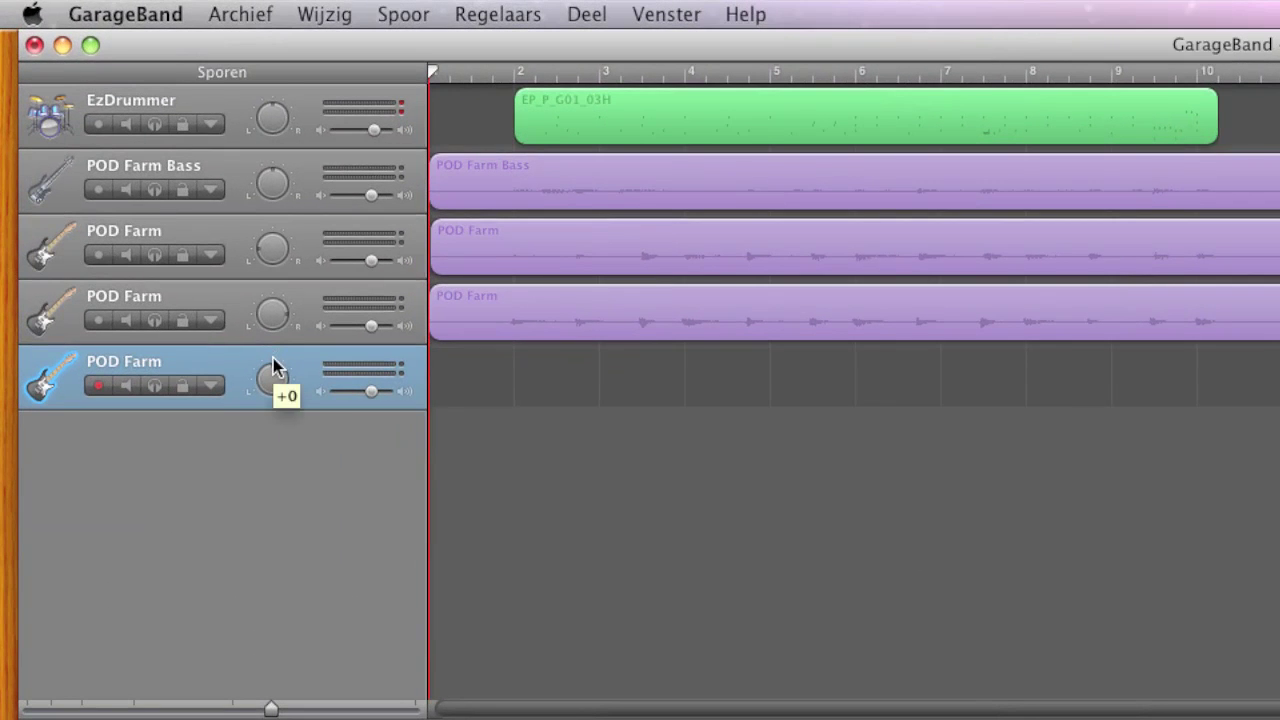
- Lower the new track's volume to −1.8 dB and record a guitar take on it
drag(369, 390, 363, 391)
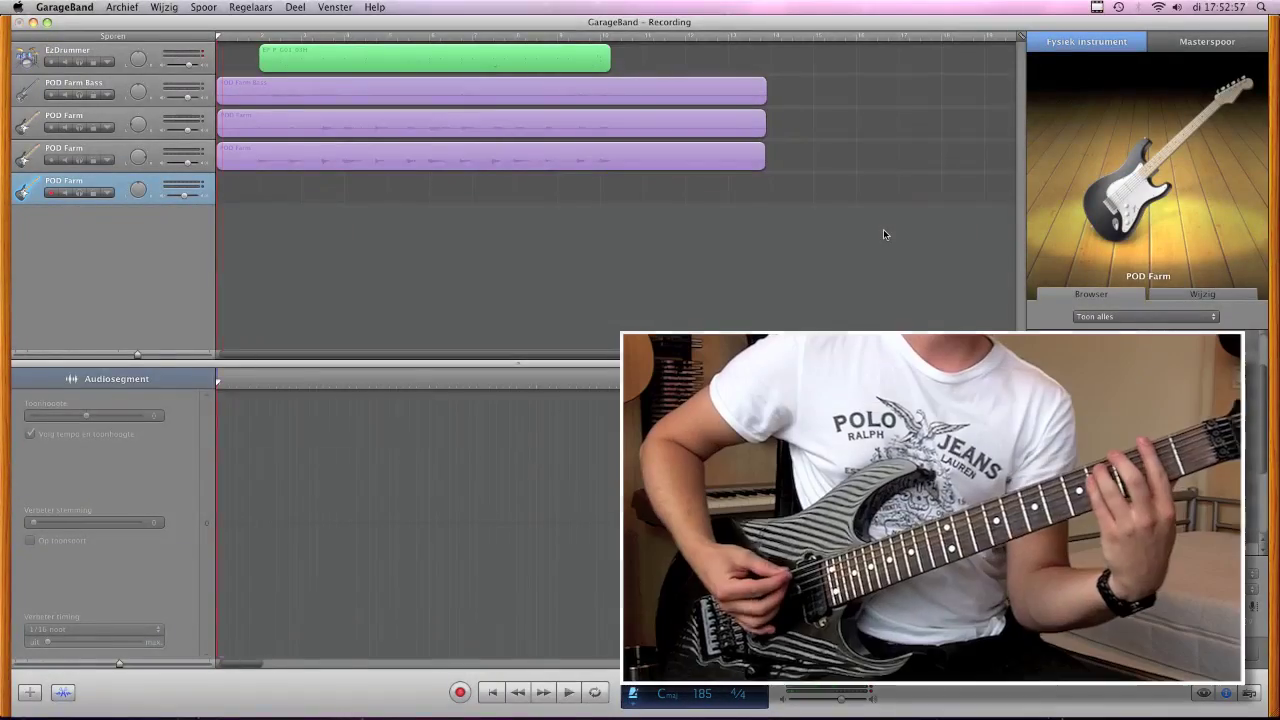
key(r)
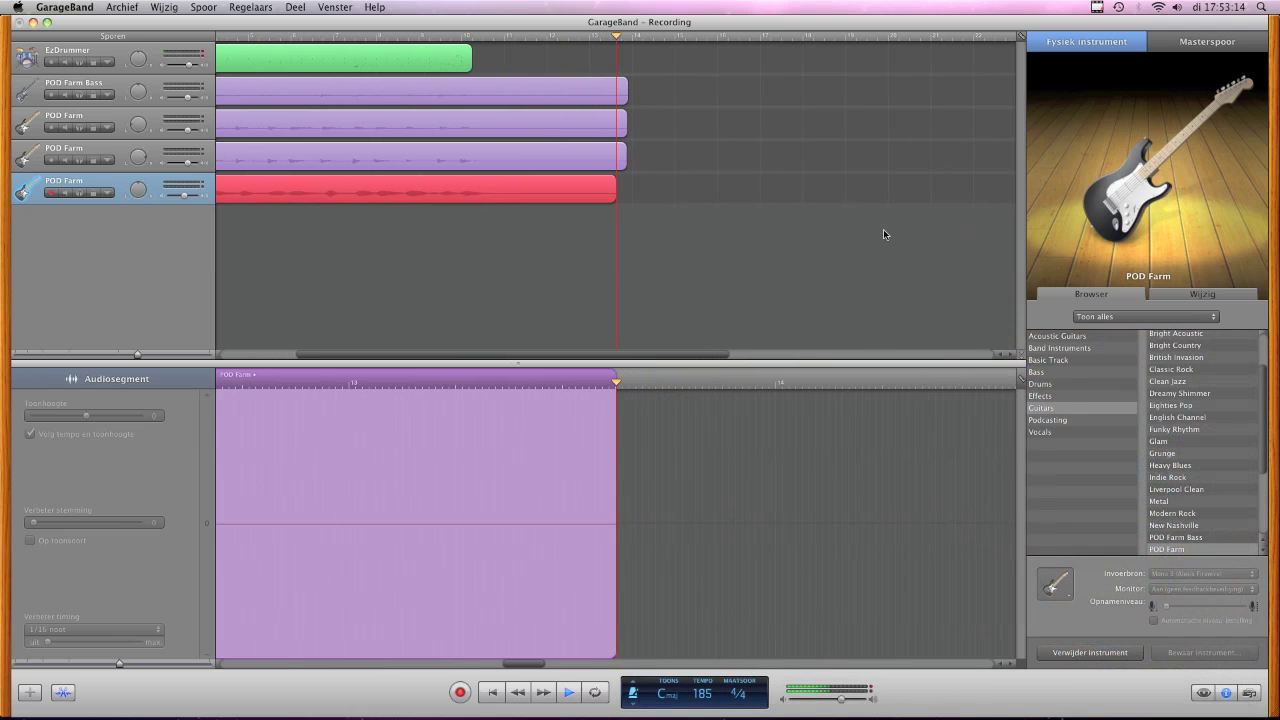
key(space)
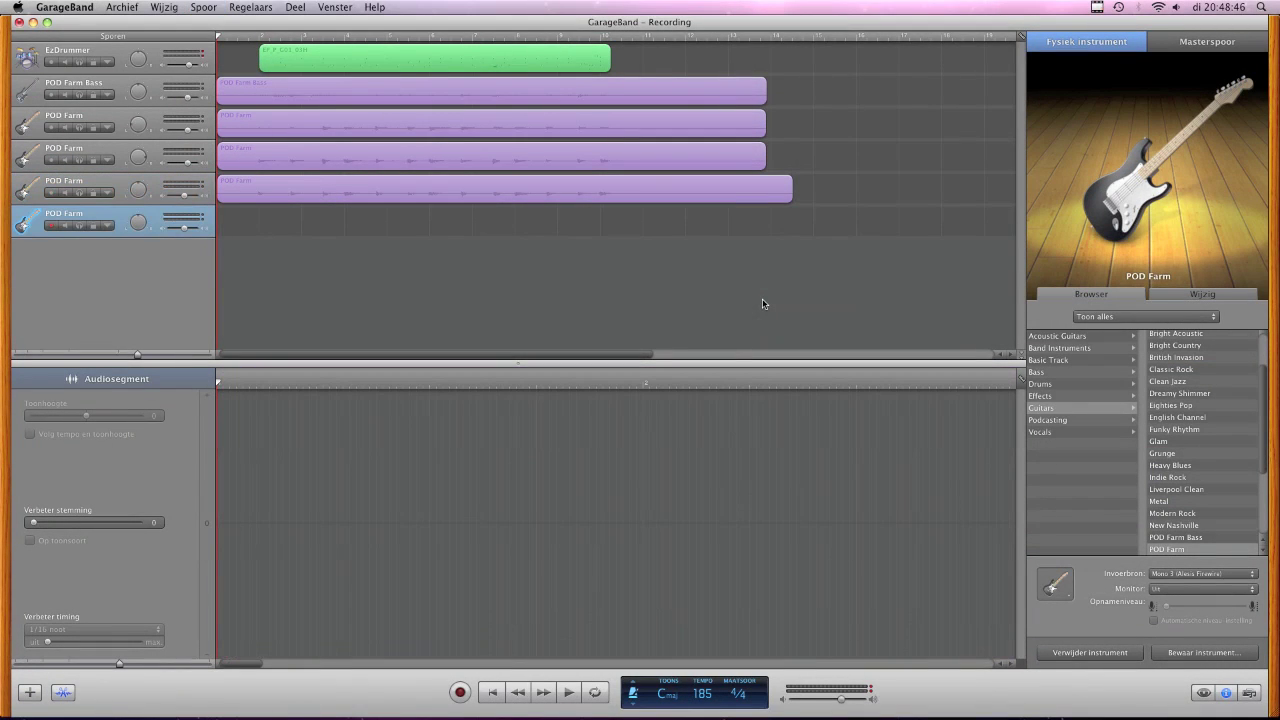
- Load the Line6 Full Mid Solo preset into the sixth guitar track's POD Farm
click(1203, 293)
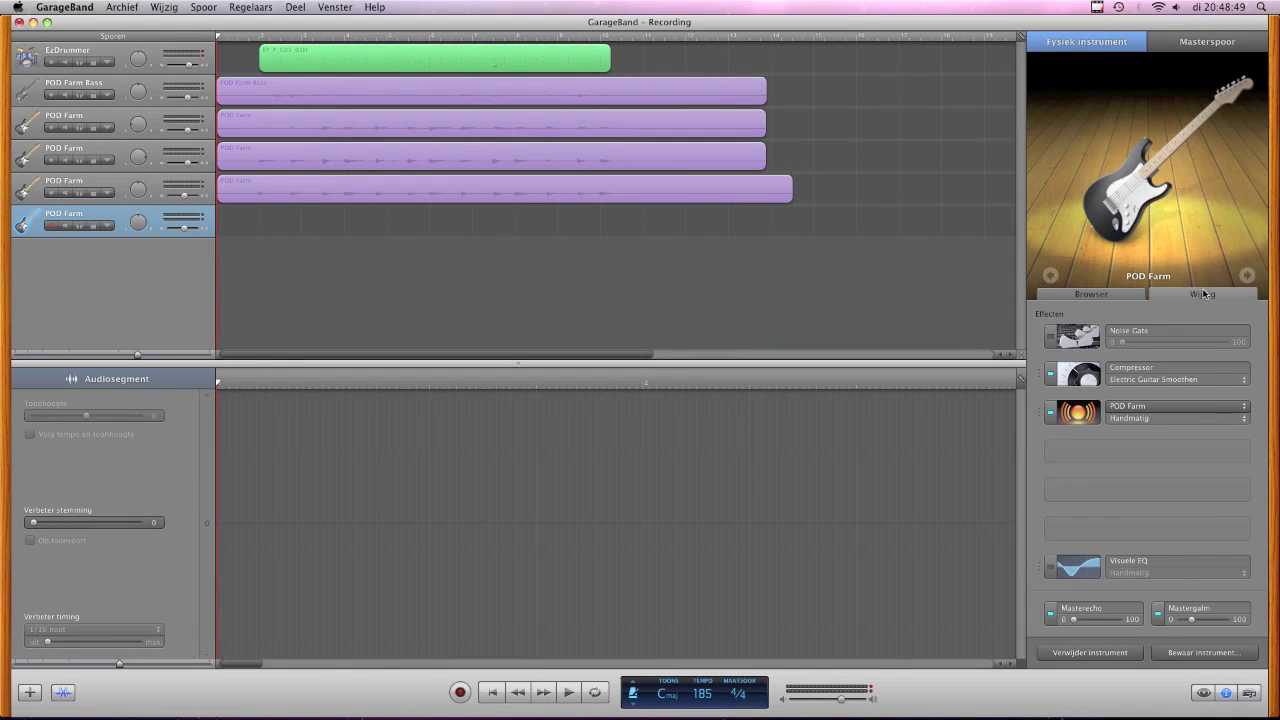
click(1078, 410)
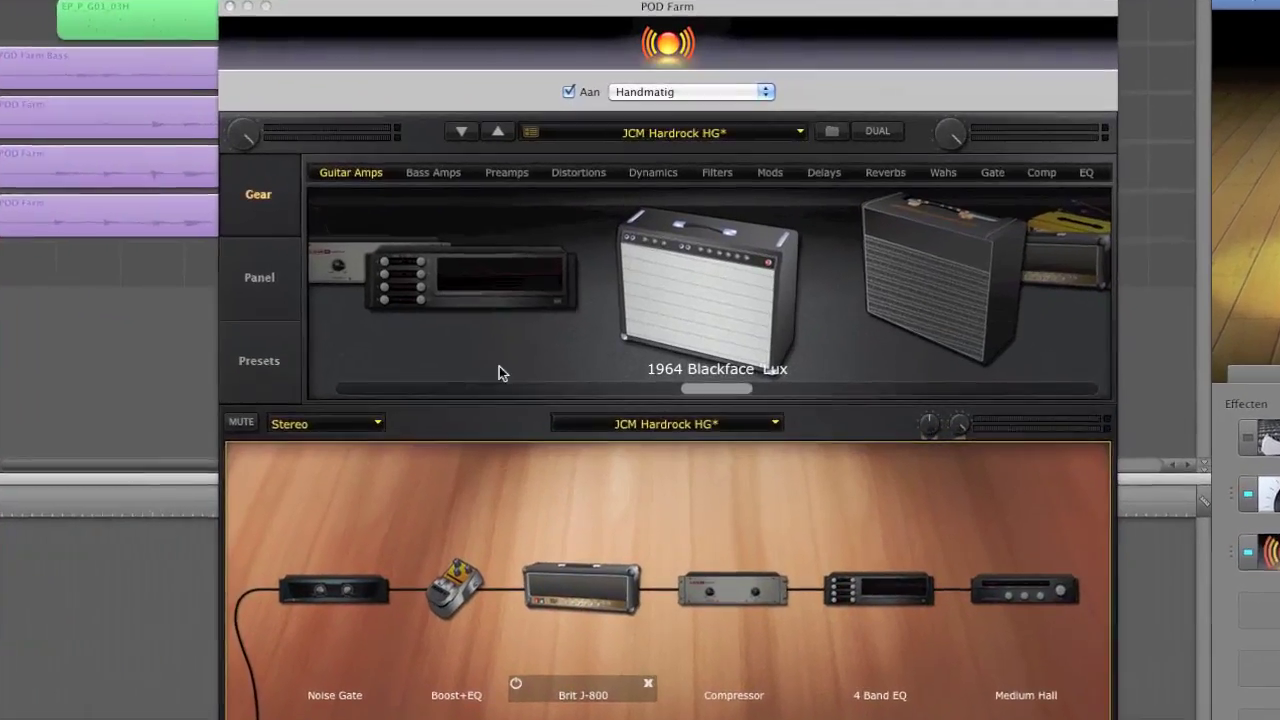
click(259, 360)
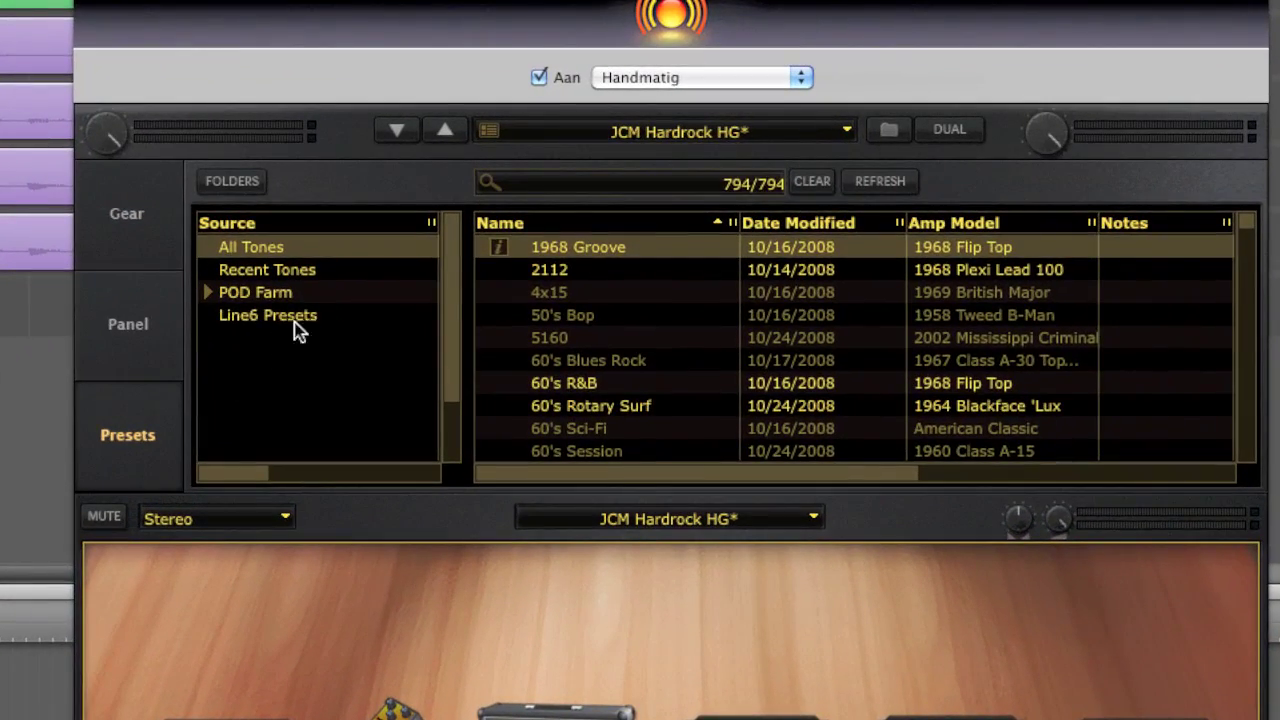
click(310, 317)
click(552, 313)
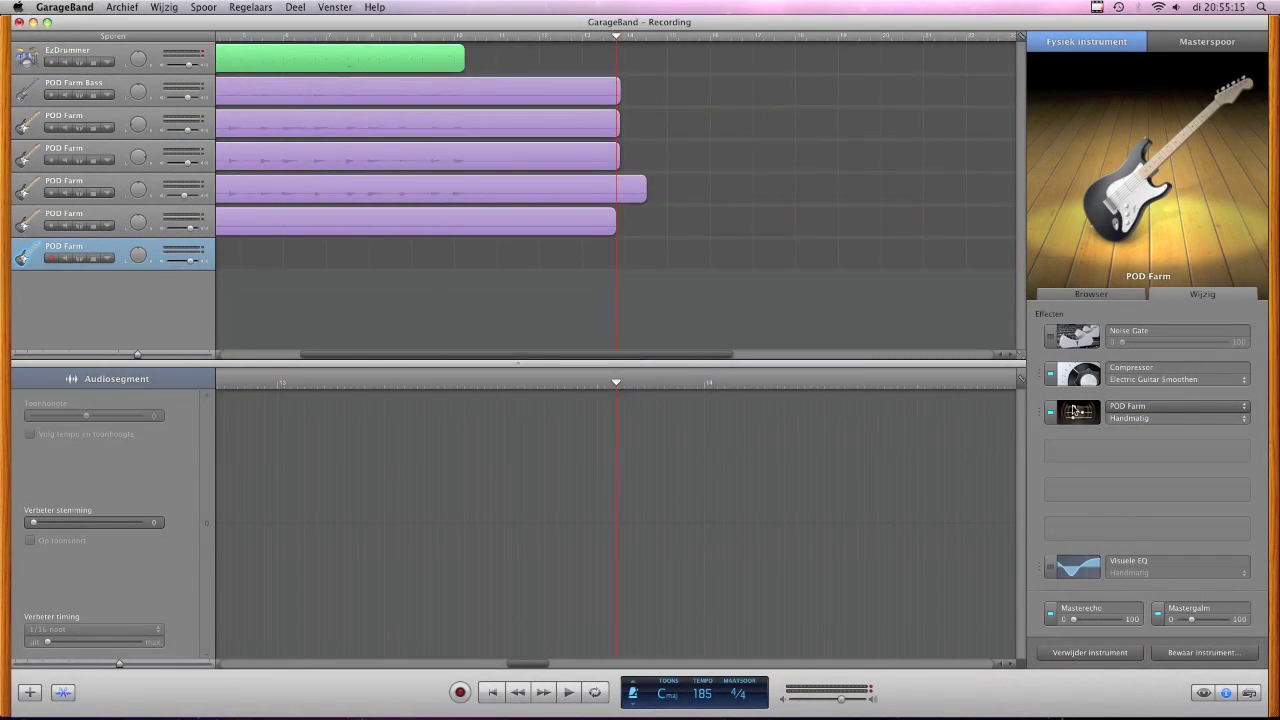
- Open the new track's POD Farm plugin and record a further guitar take
click(1076, 410)
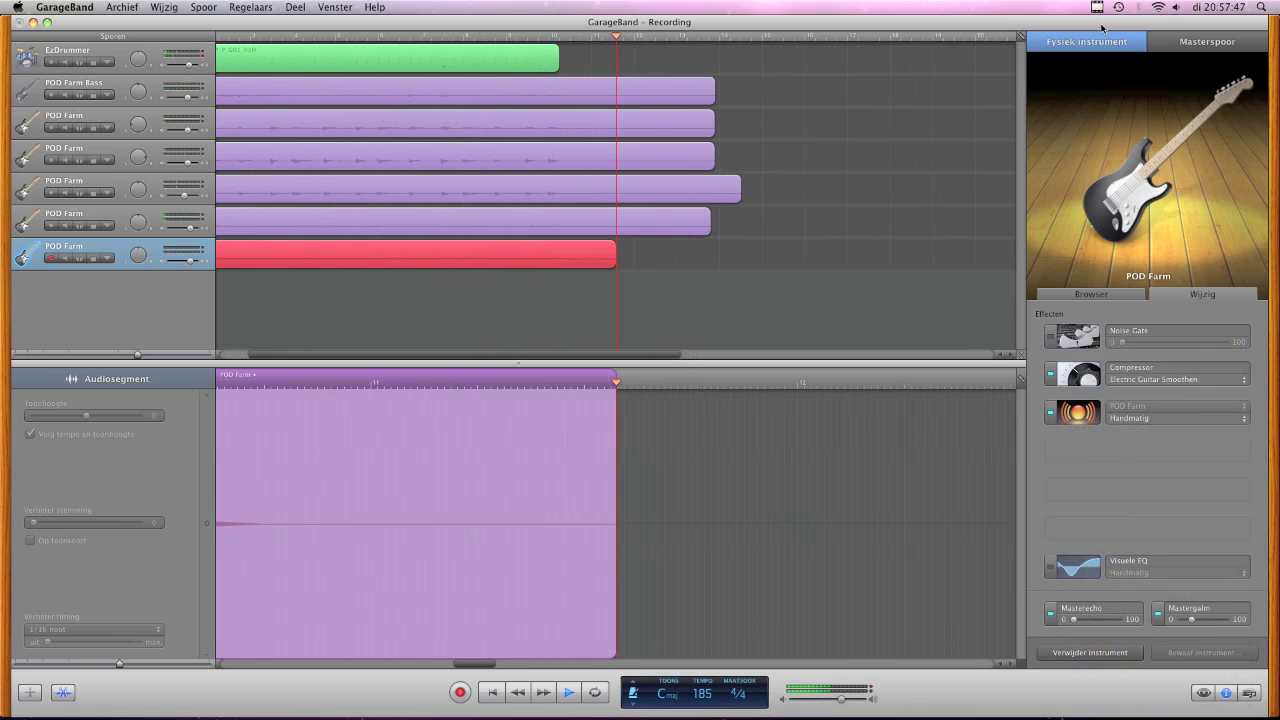
key(space)
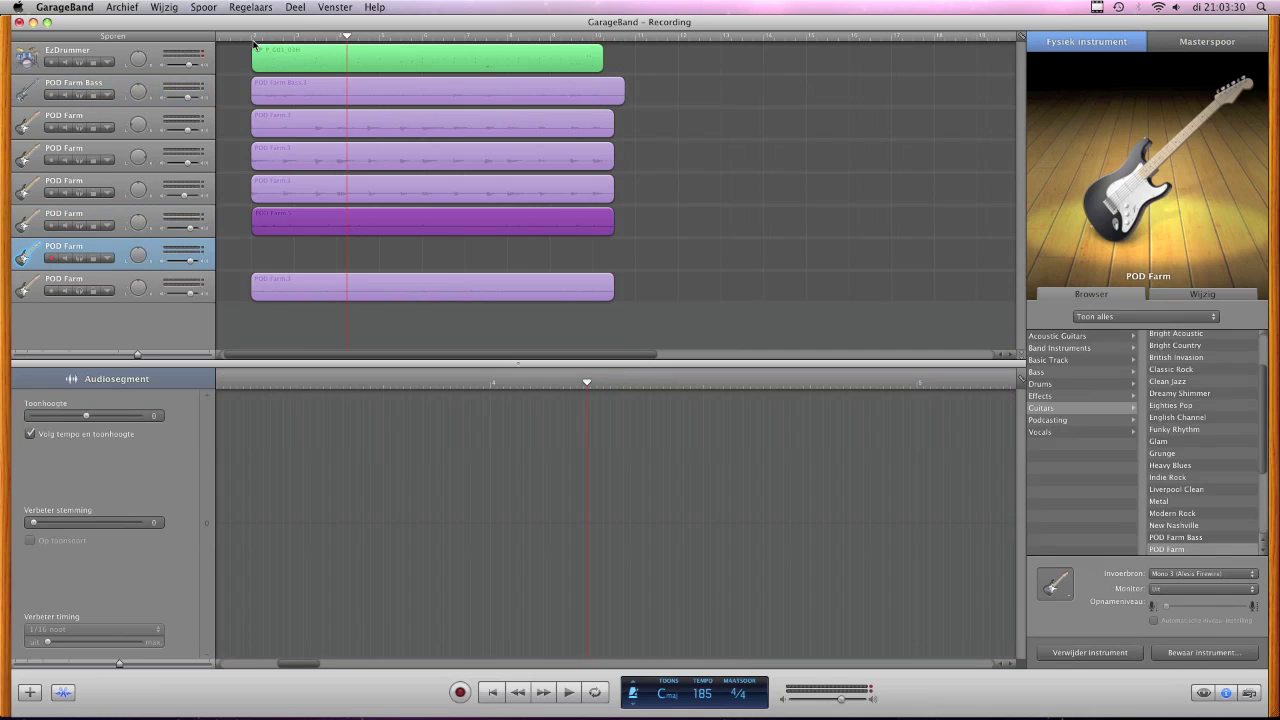
- Copy a guitar region and paste it onto the empty guitar track
click(91, 211)
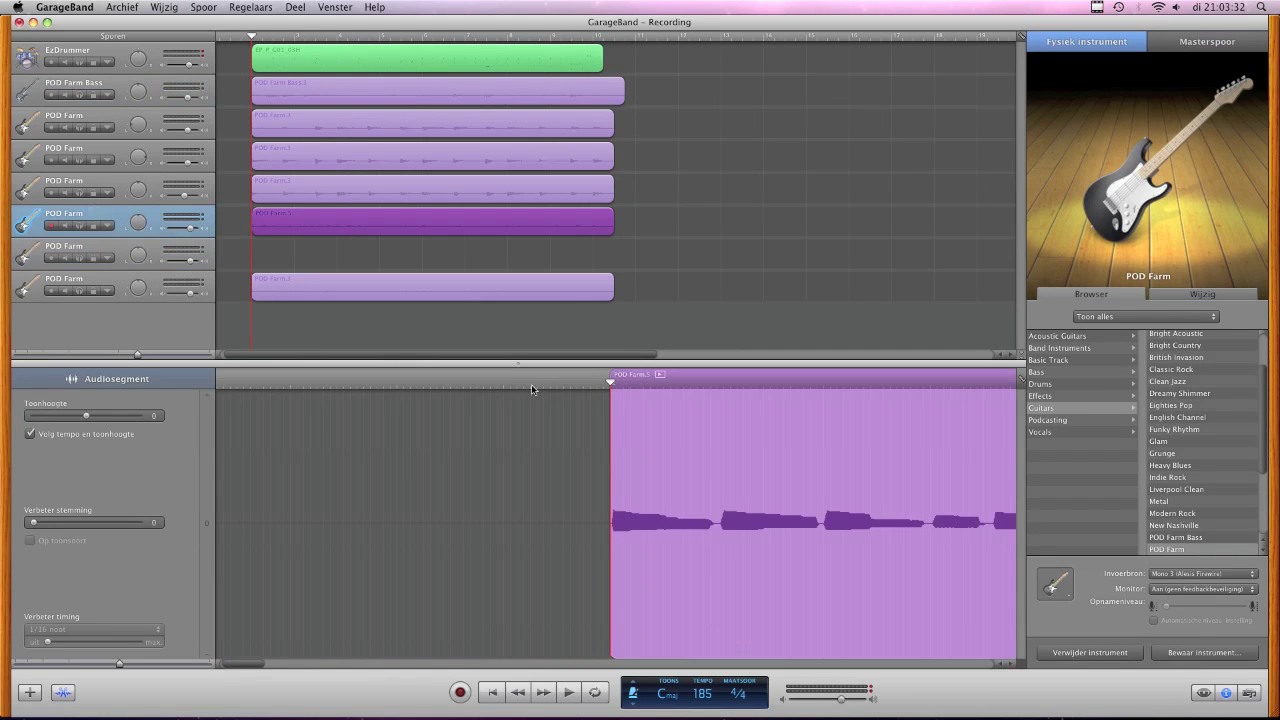
click(419, 258)
key(super+v)
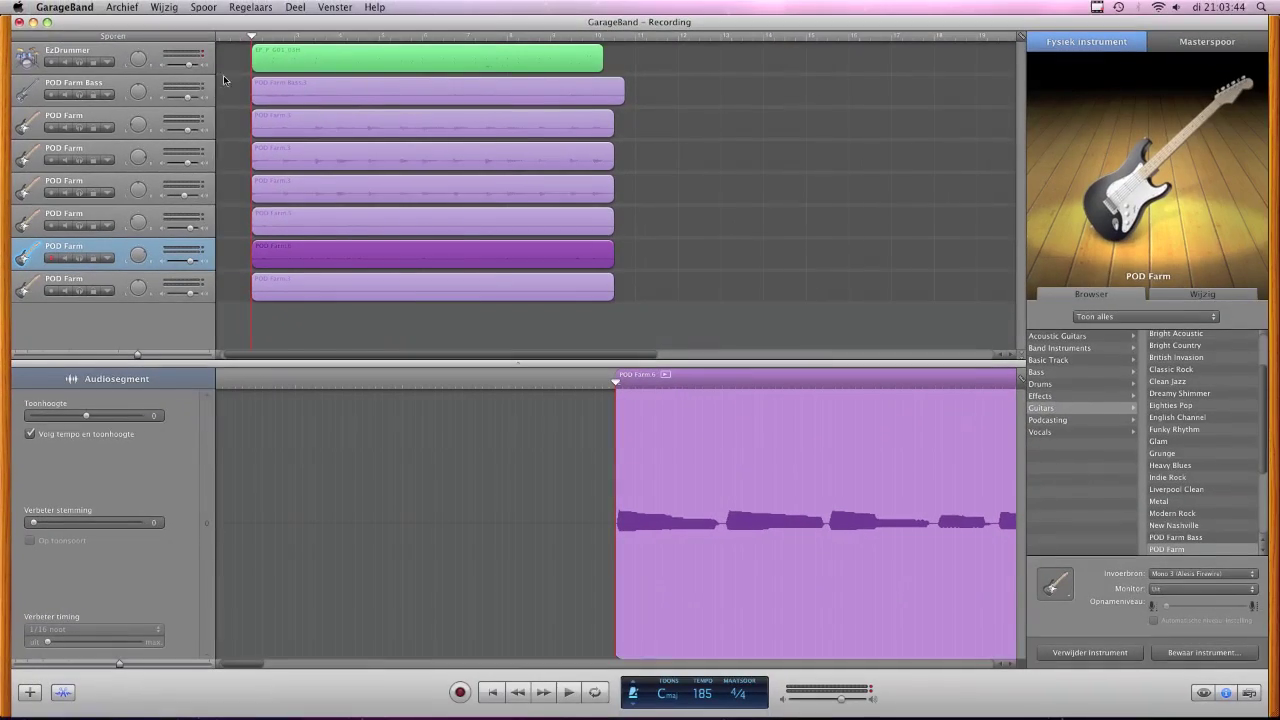
- Turn off Op raster grid snapping and nudge the POD Farm.6 region slightly later
click(249, 8)
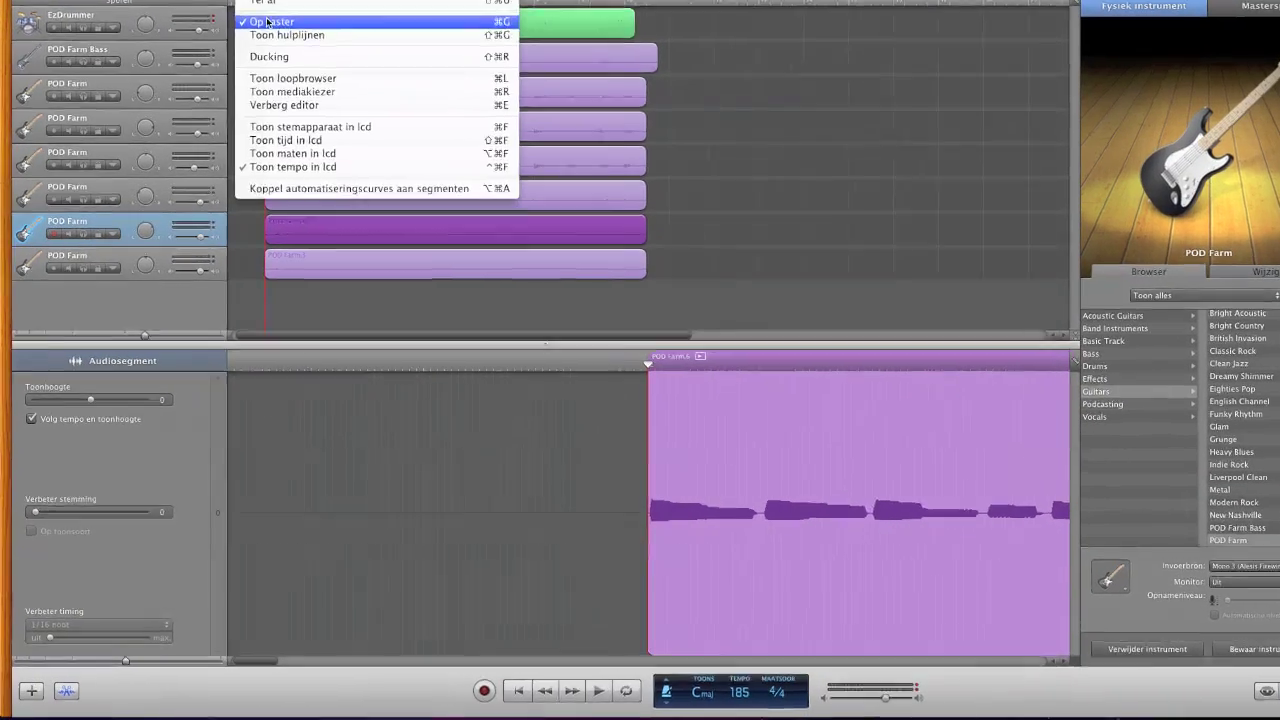
click(256, 56)
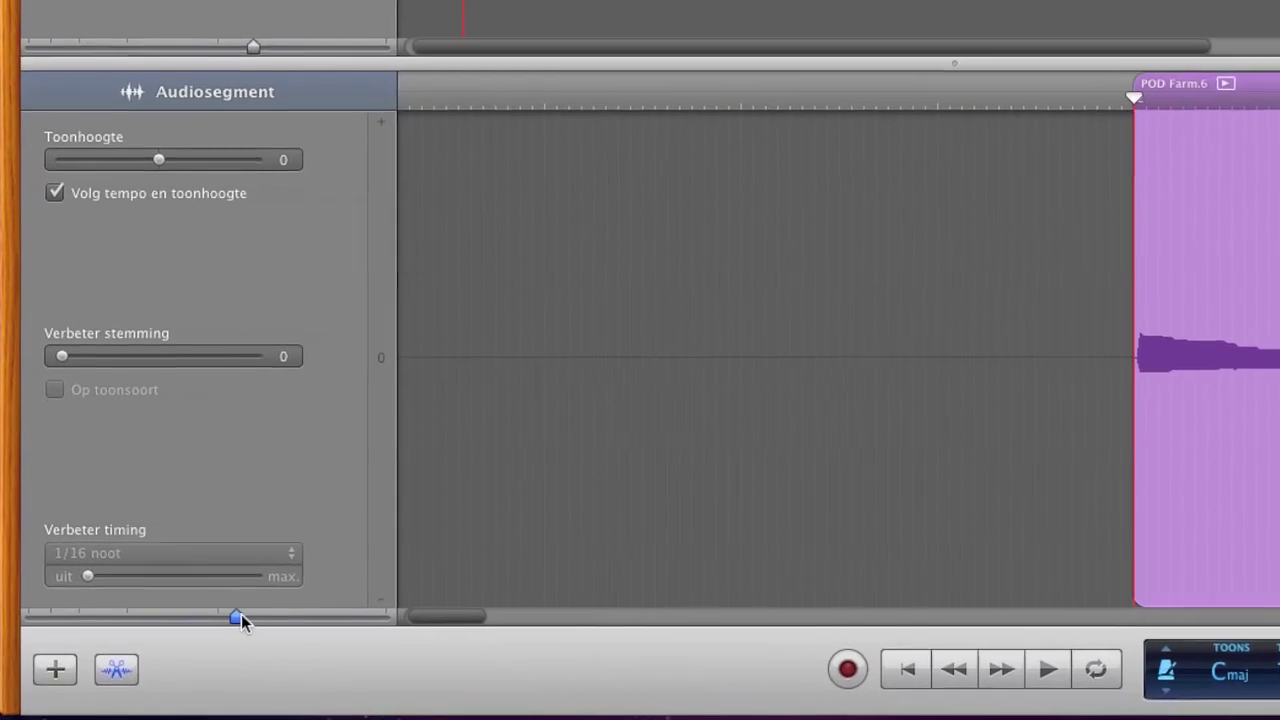
drag(241, 616, 262, 616)
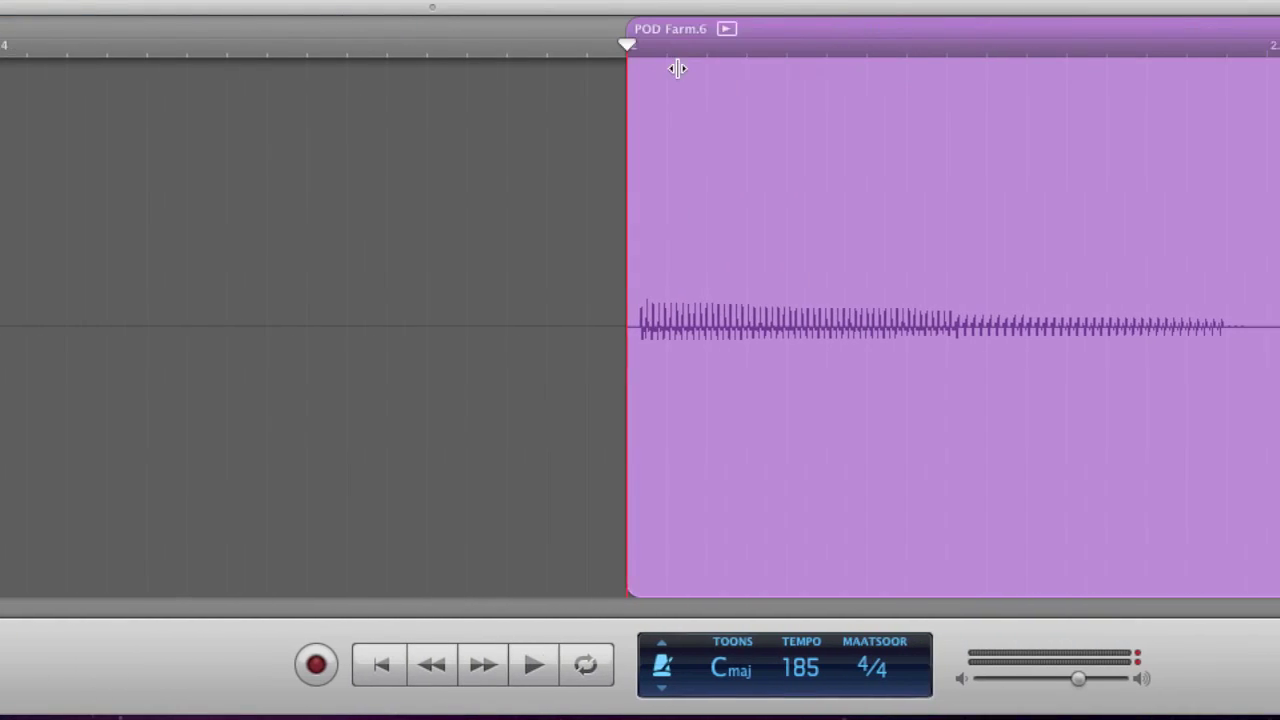
drag(679, 69, 699, 75)
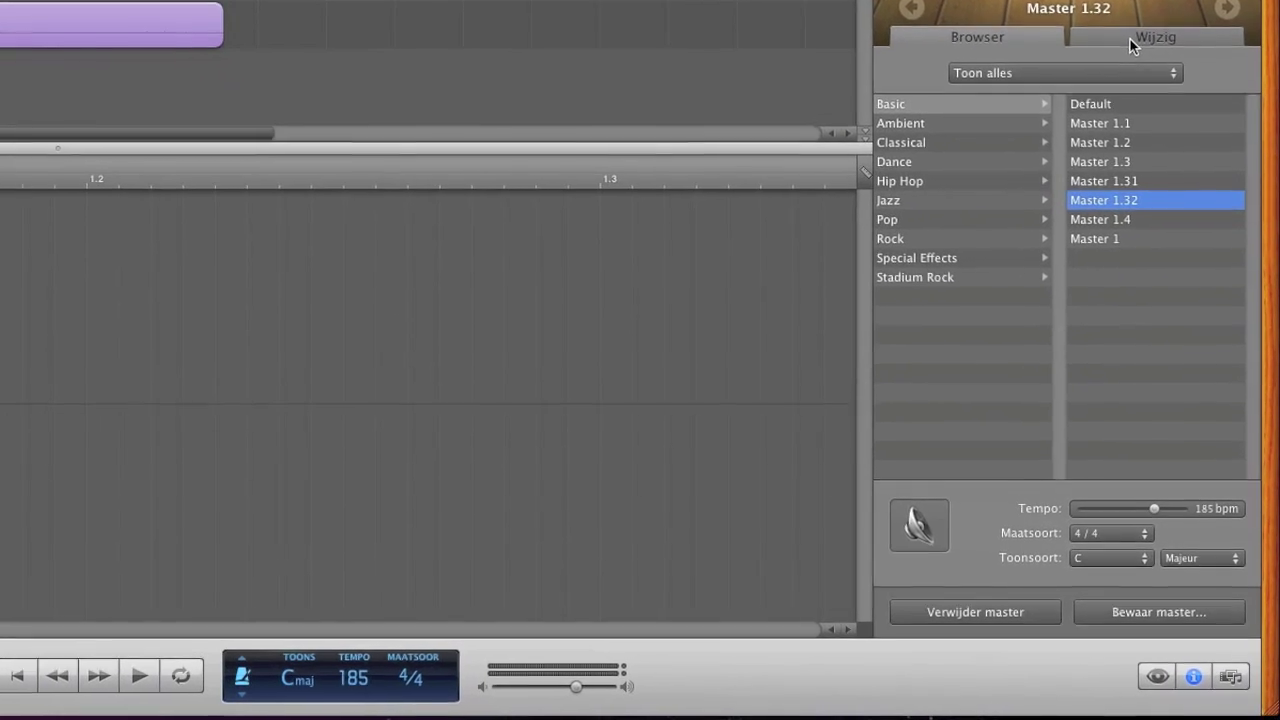
- Open the master AUMultibandCompressor and set its band split frequencies
click(1130, 39)
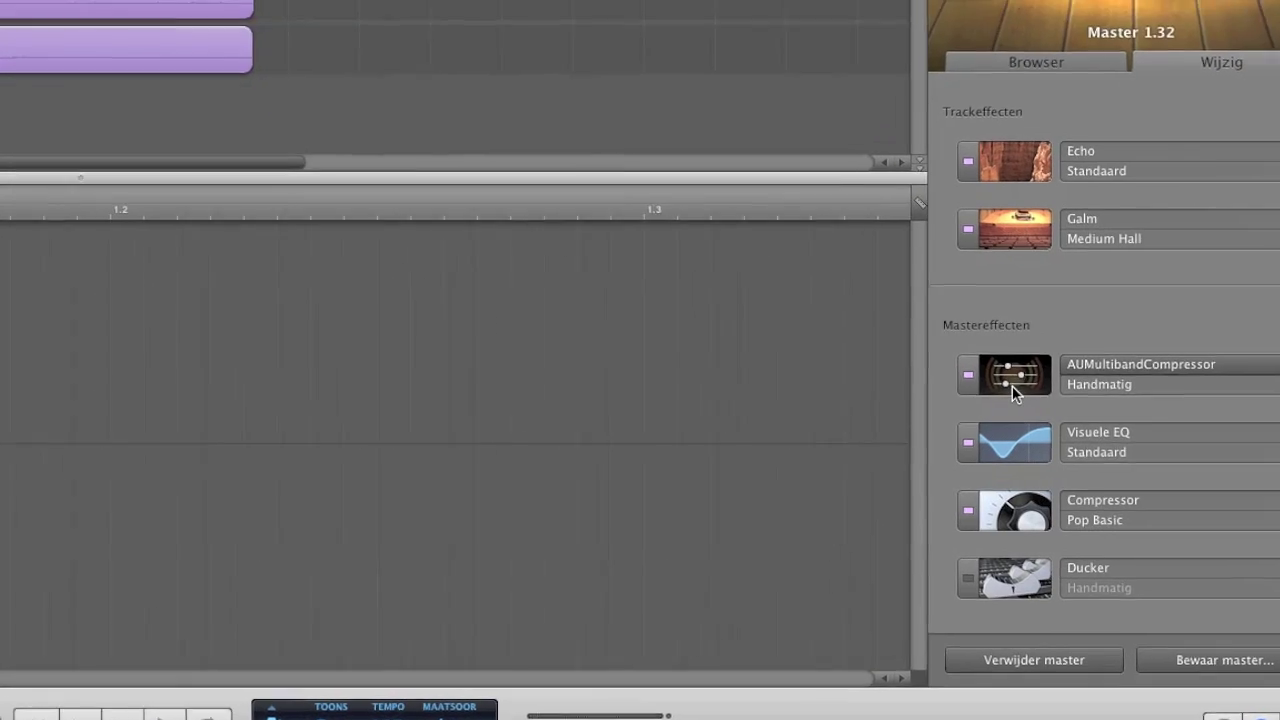
click(1012, 386)
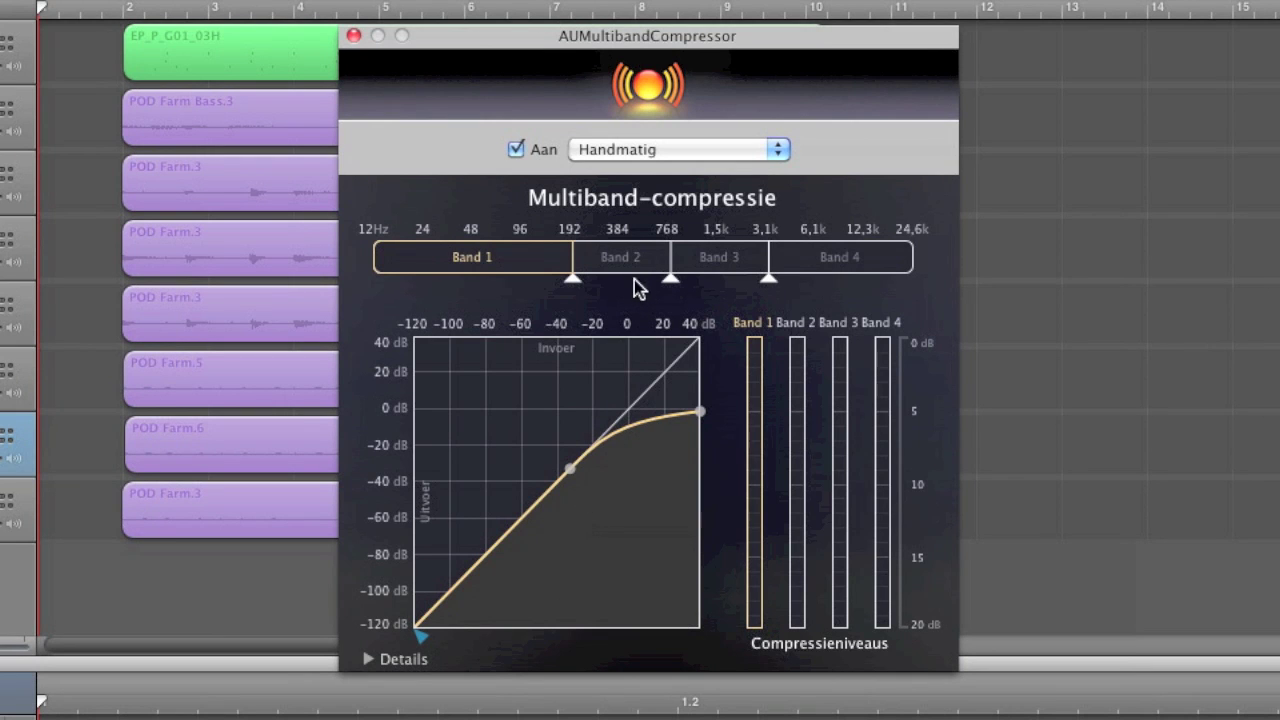
mouse_move(571, 280)
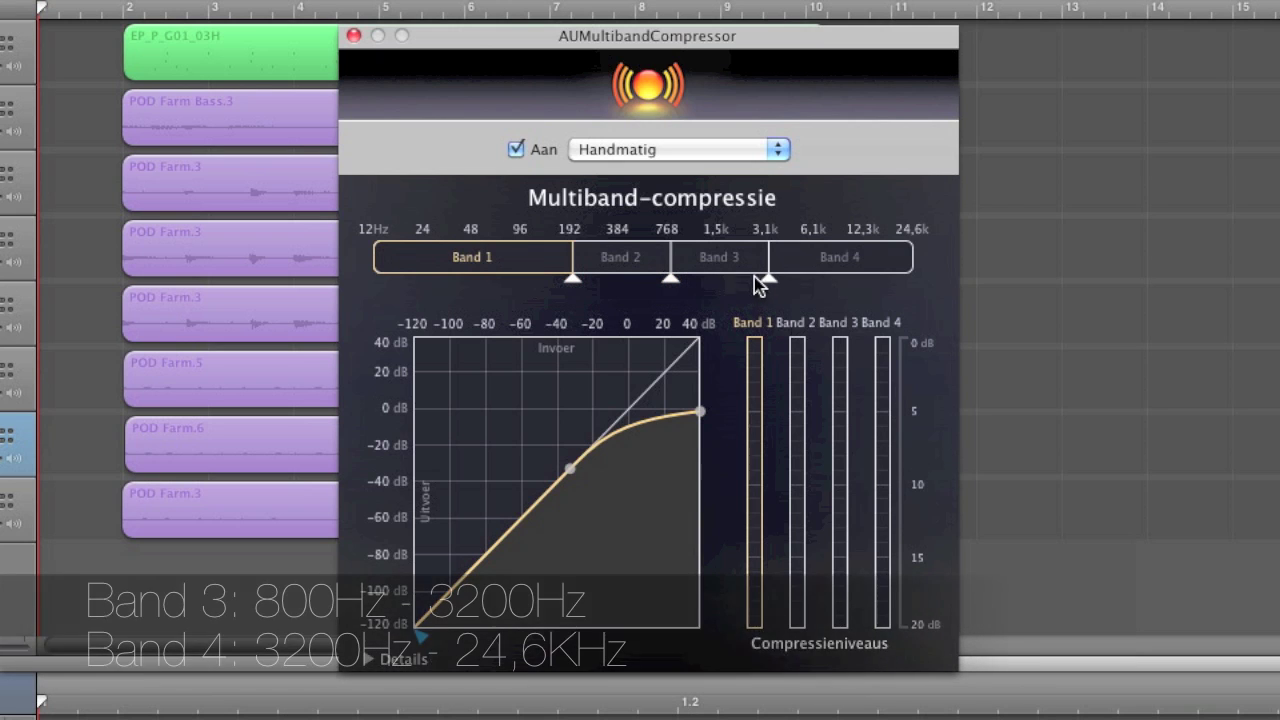
mouse_move(766, 282)
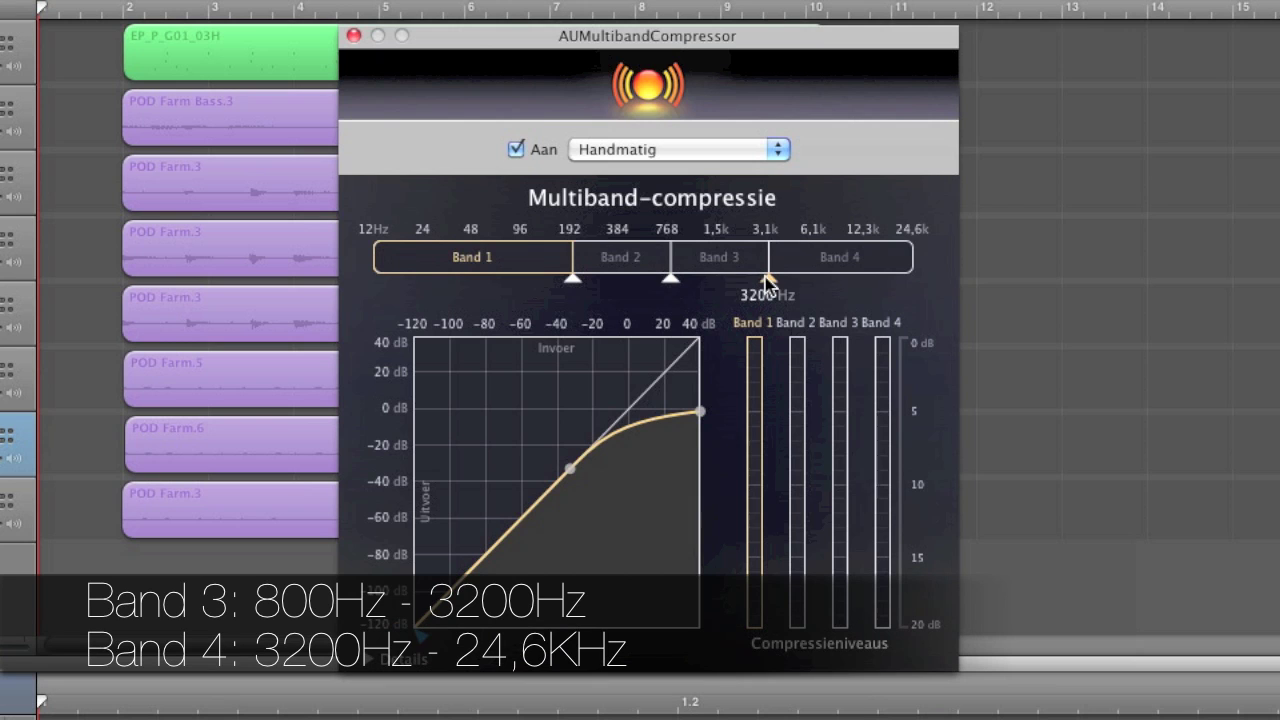
mouse_move(701, 413)
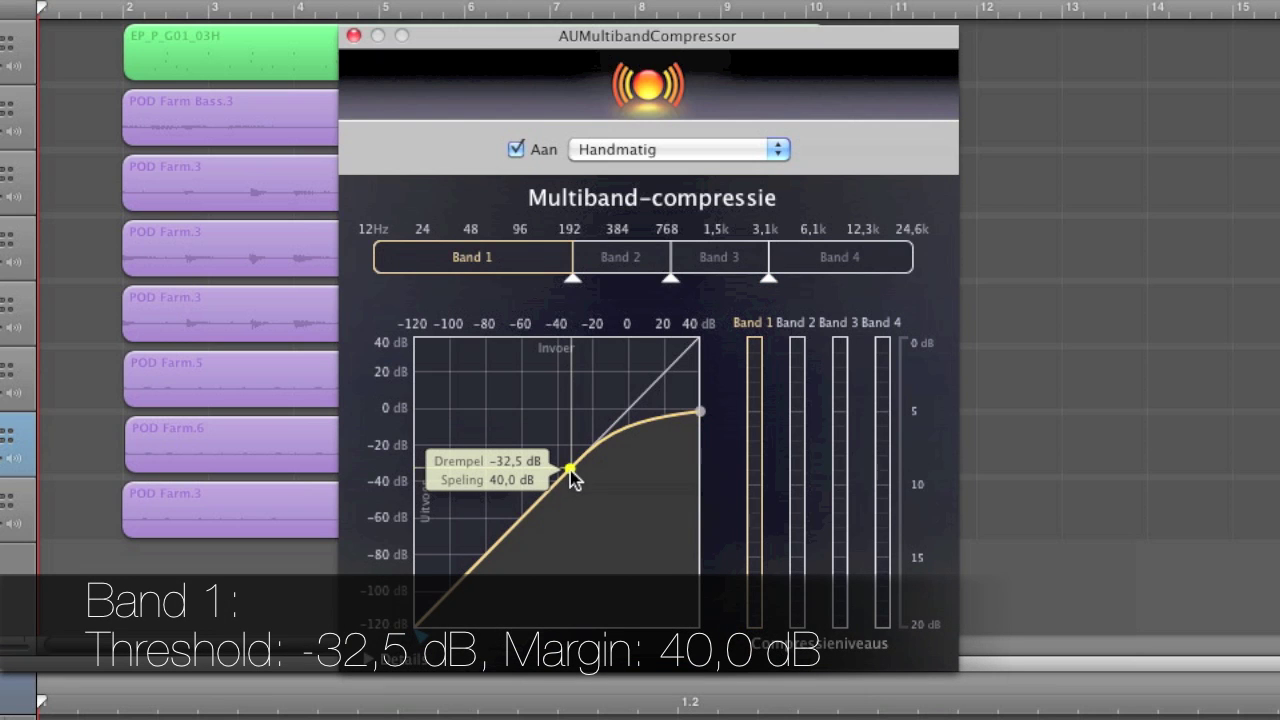
click(651, 257)
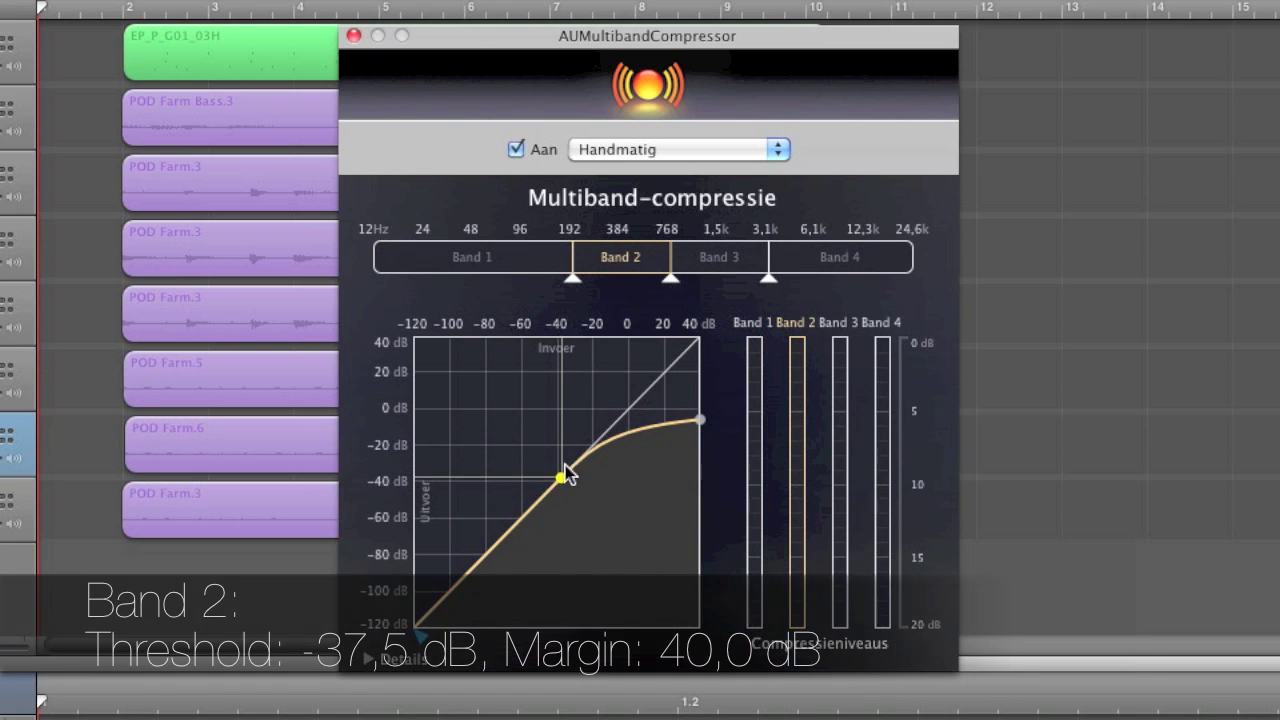
- Set the Drempel and Speling for bands 2–4, then close the compressor window
mouse_move(561, 477)
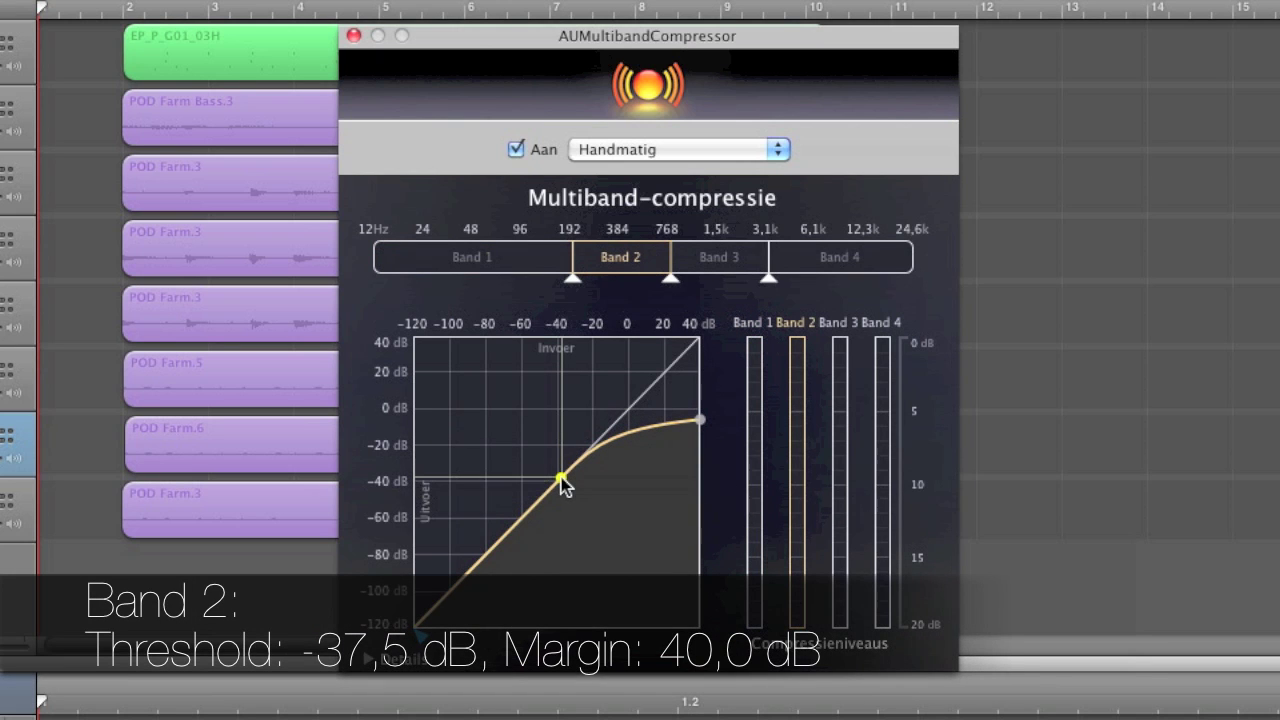
click(727, 266)
mouse_move(571, 476)
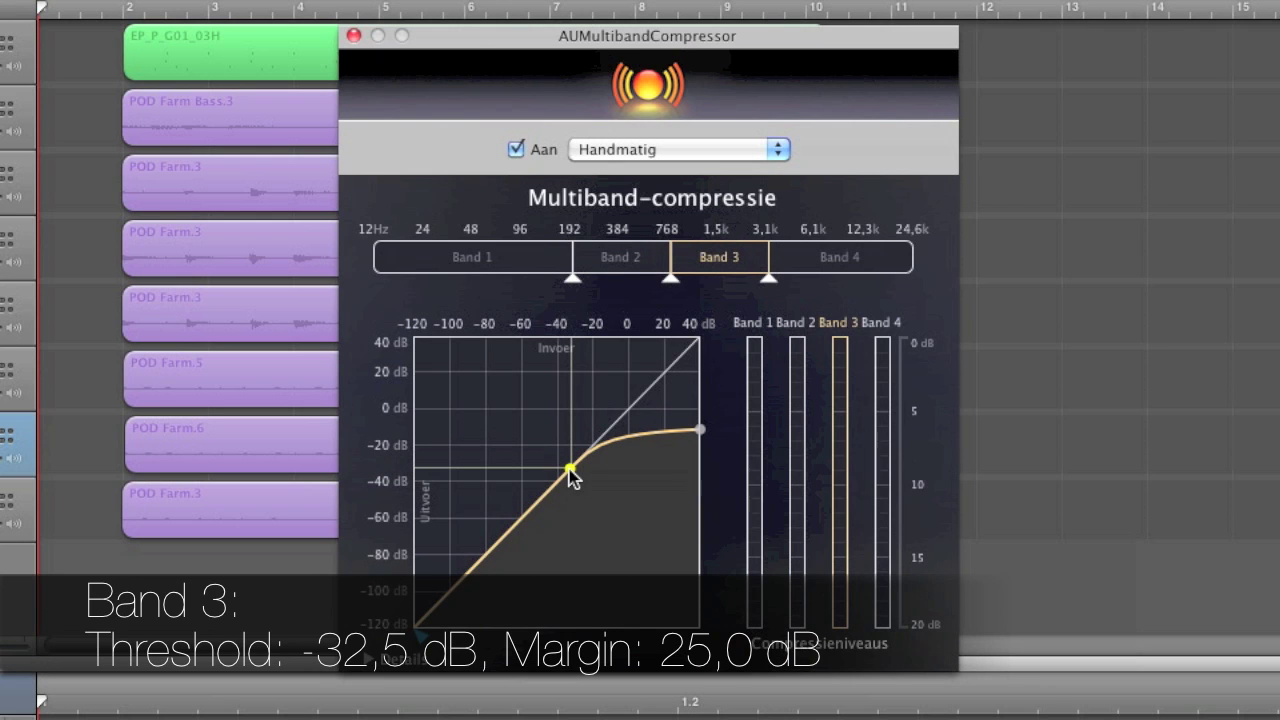
click(827, 285)
mouse_move(575, 468)
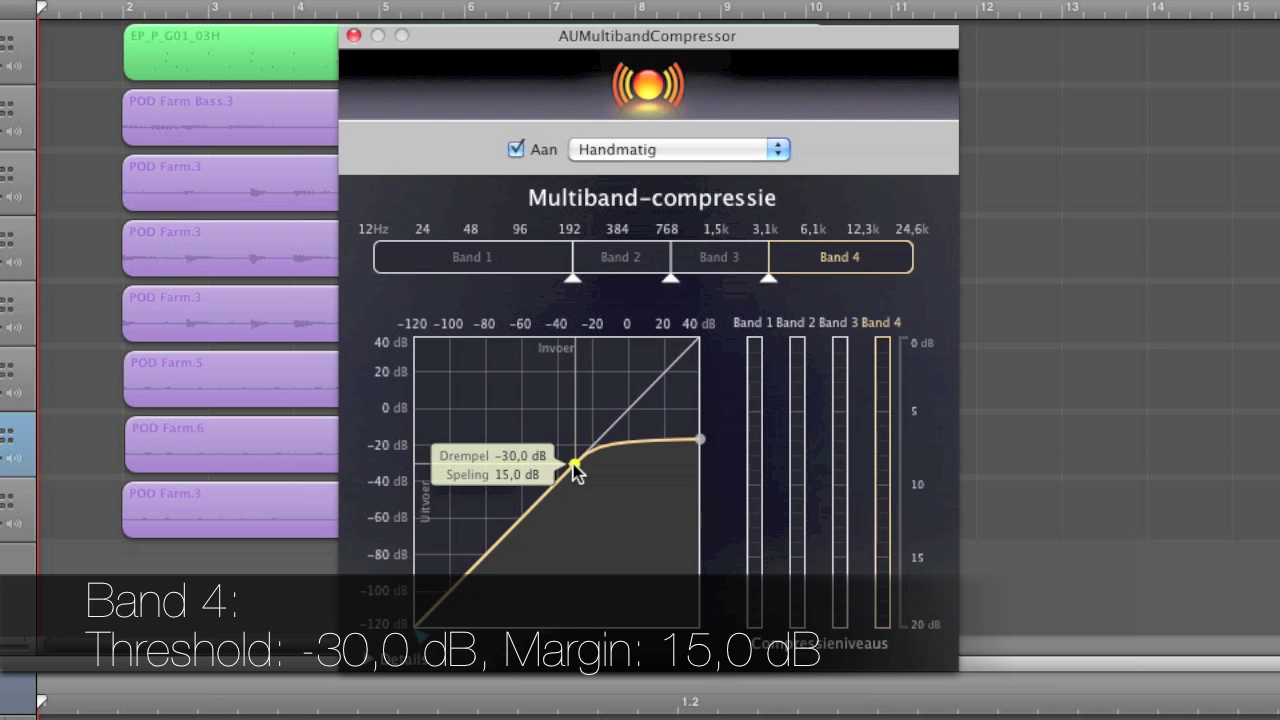
click(354, 36)
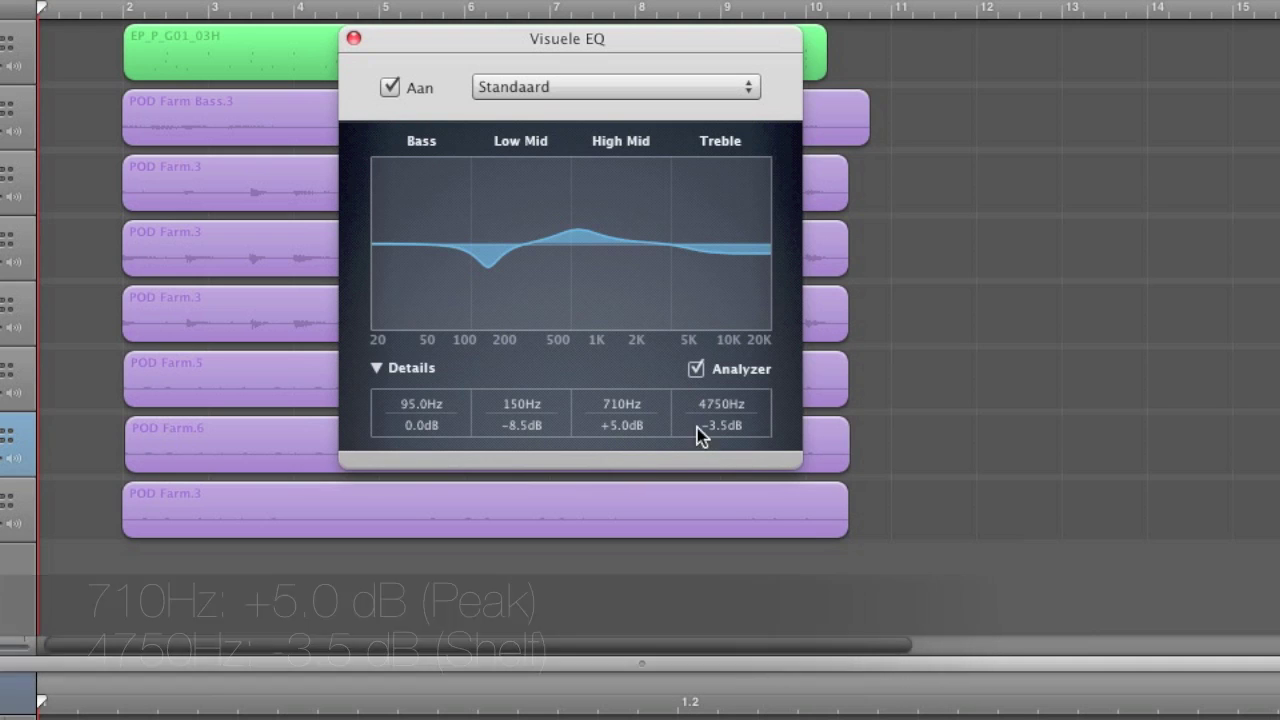
- Close the Visuele EQ window with the 150, 710 and 4750 Hz settings applied
click(352, 39)
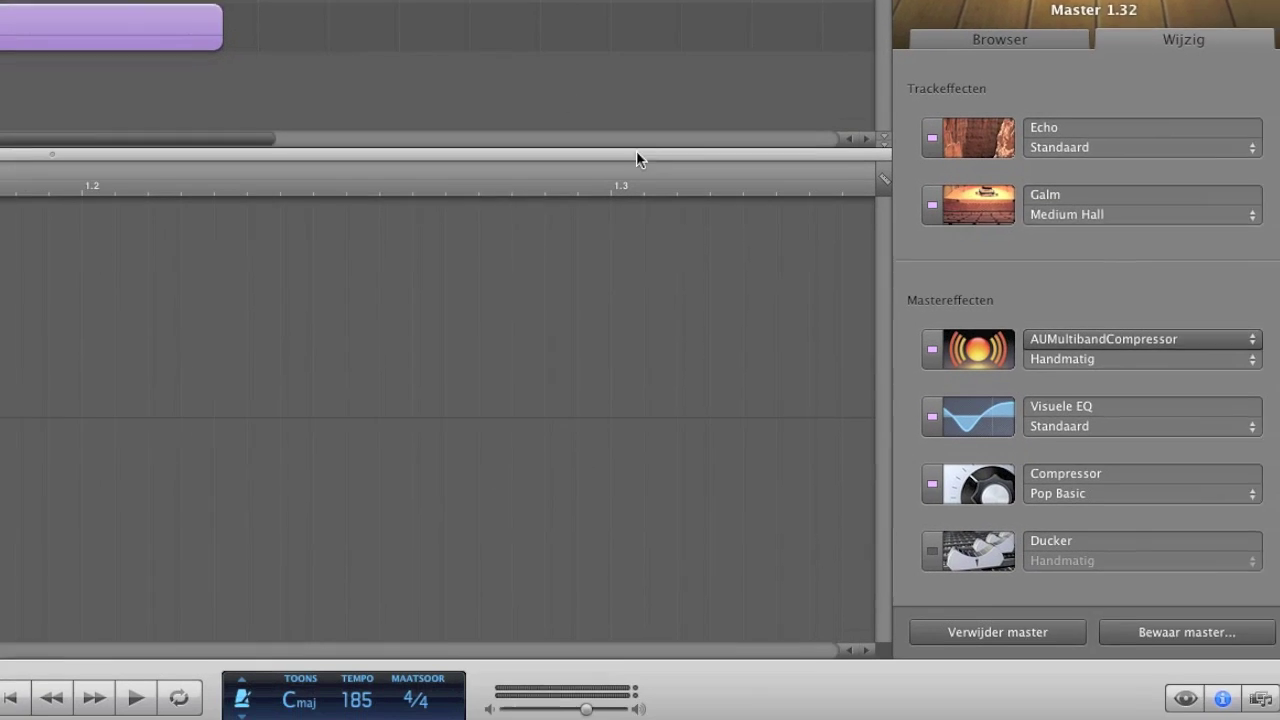